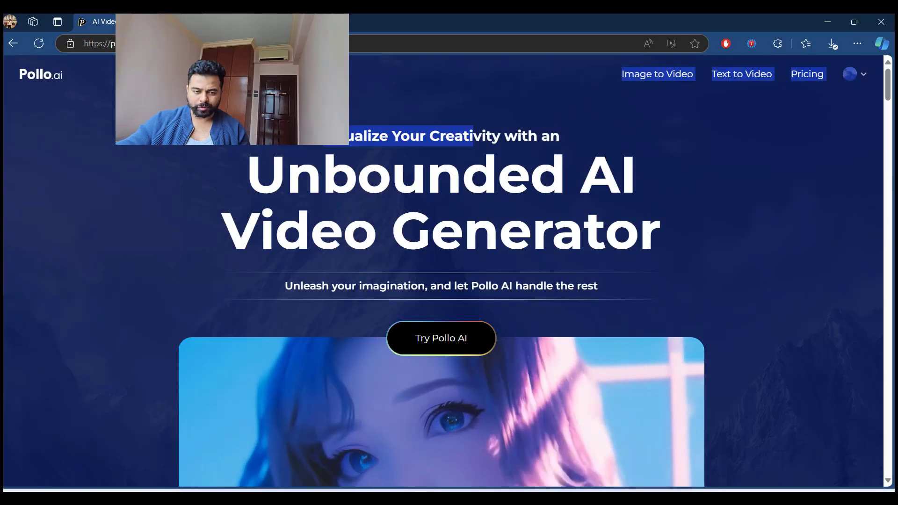
# - Reload the home page and step through the Tokyo street, desert explosion, kitten and dragon examples
pyautogui.hotkey('ctrl', 'l')
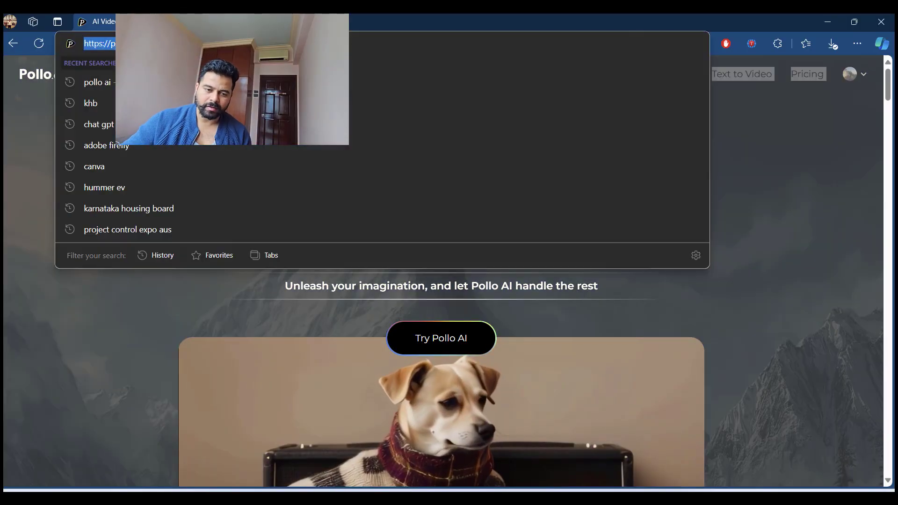
pyautogui.press('Return')
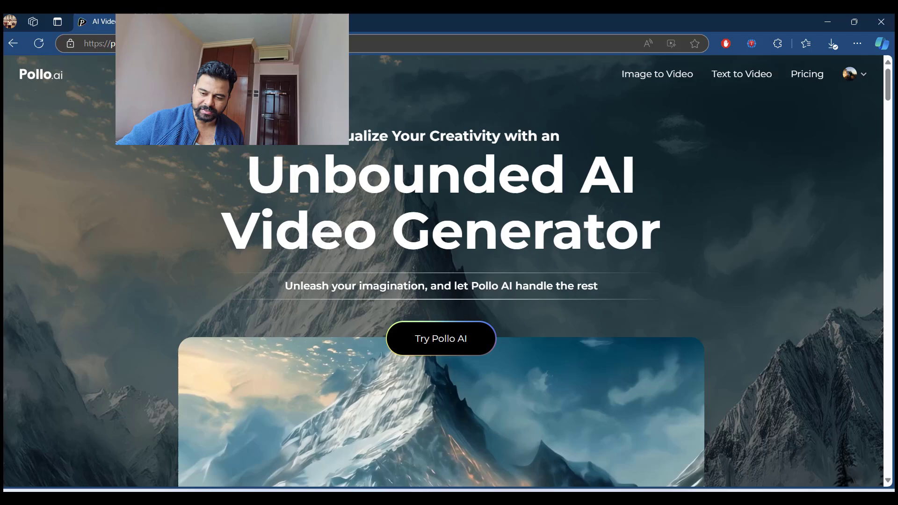
pyautogui.scroll(-2, 450, 281)
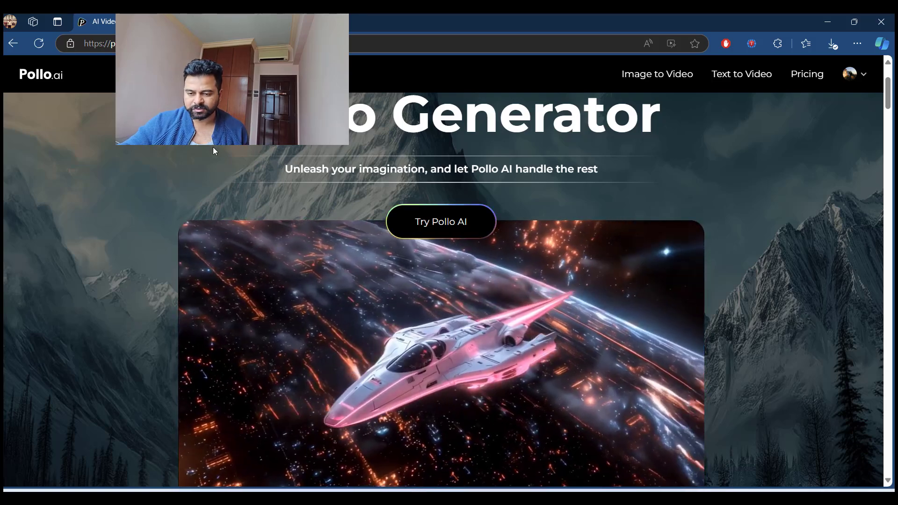
pyautogui.scroll(-1, 449, 280)
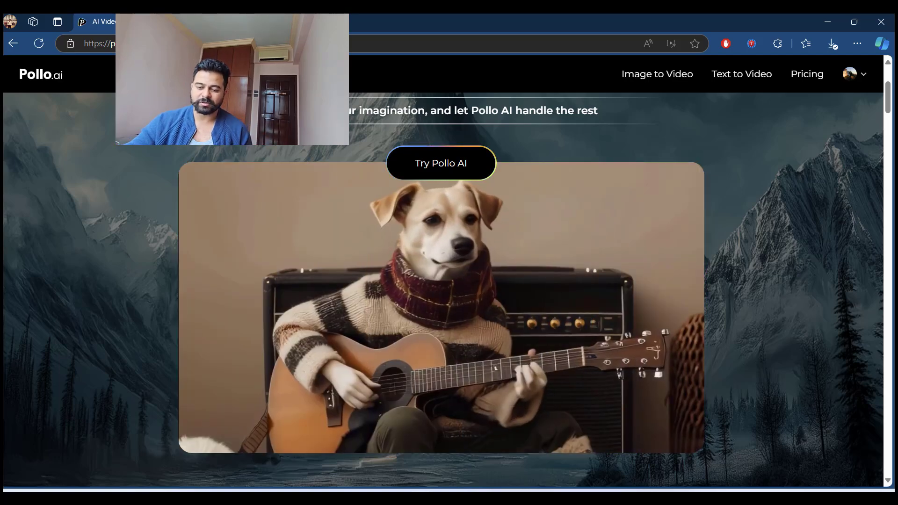
pyautogui.scroll(-1, 442, 280)
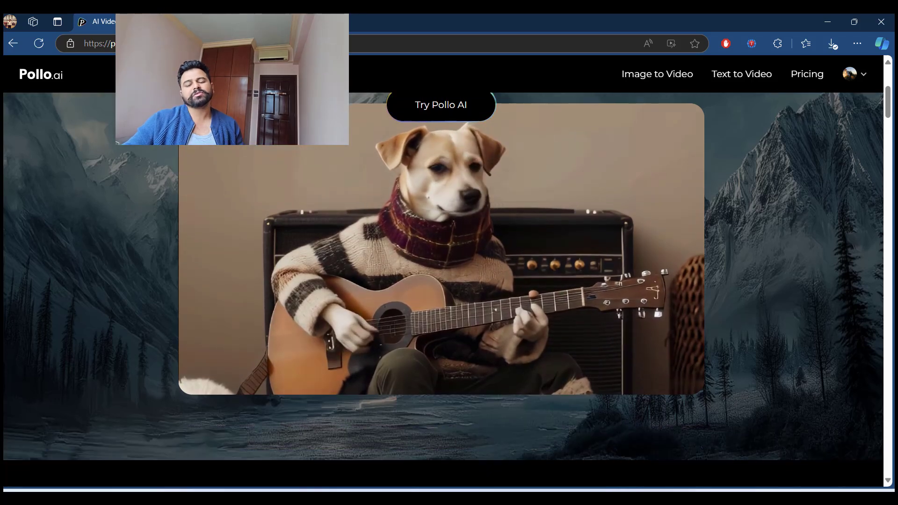
pyautogui.scroll(-2, 442, 281)
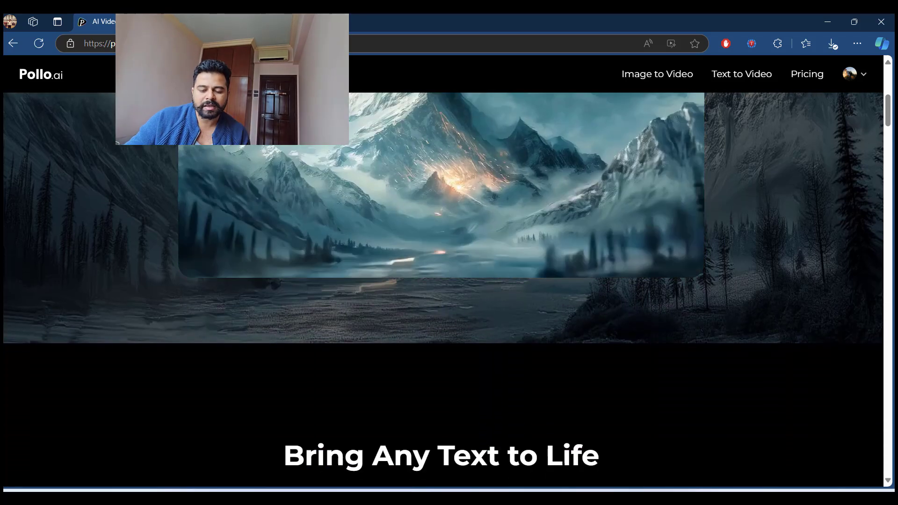
pyautogui.scroll(-2, 442, 281)
pyautogui.scroll(-2, 442, 280)
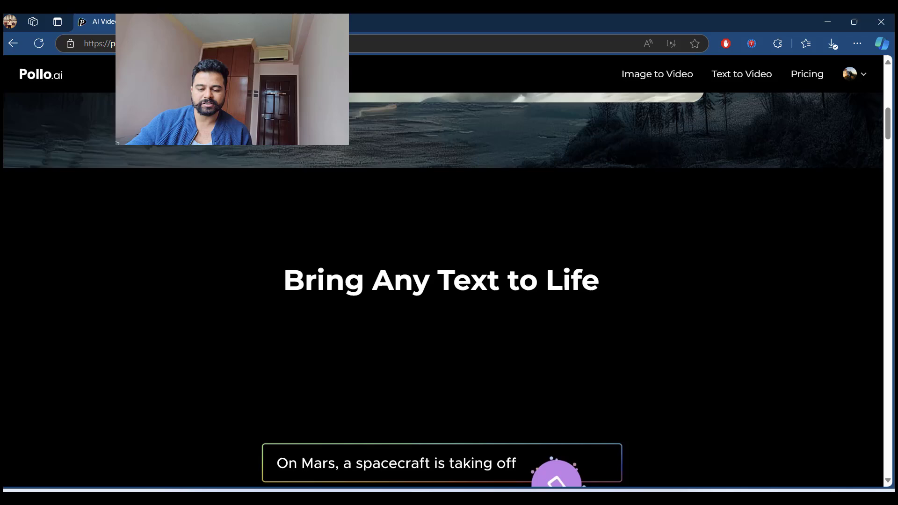
pyautogui.scroll(-1, 442, 281)
pyautogui.scroll(-1, 442, 281)
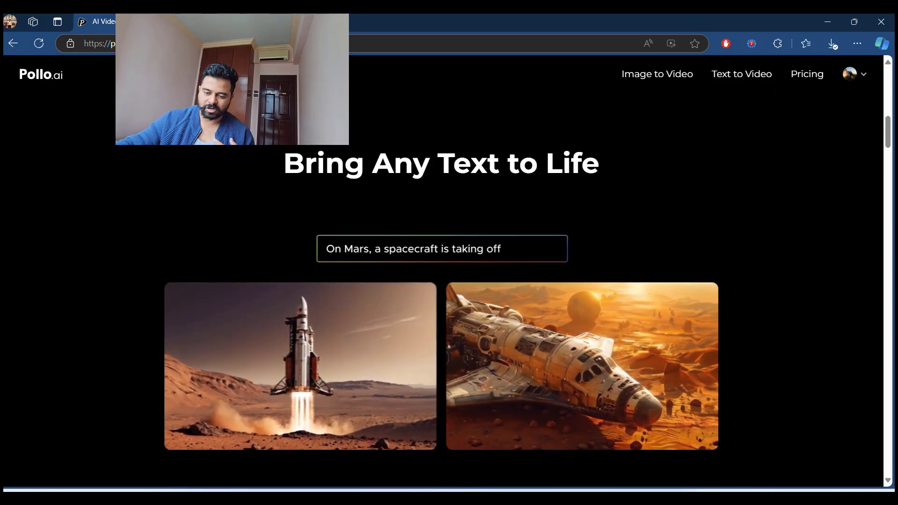
pyautogui.scroll(-5, 138, 253)
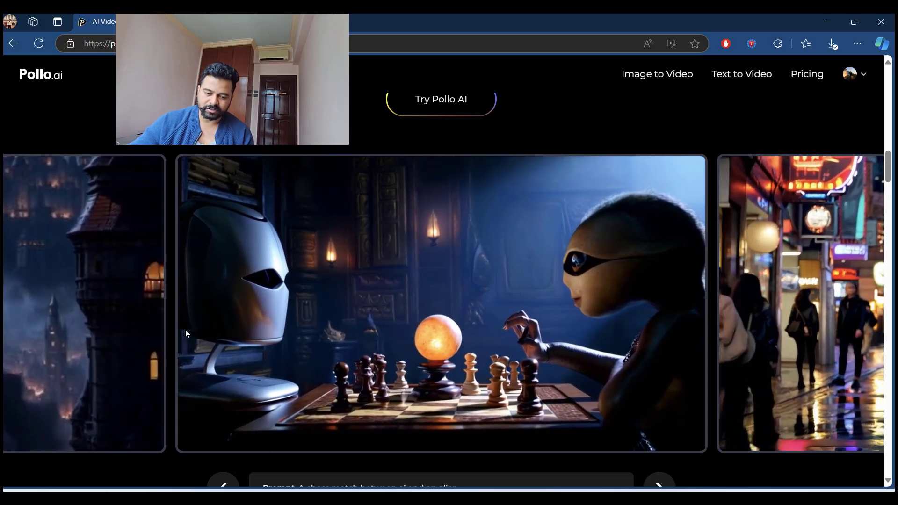
pyautogui.scroll(-1, 186, 329)
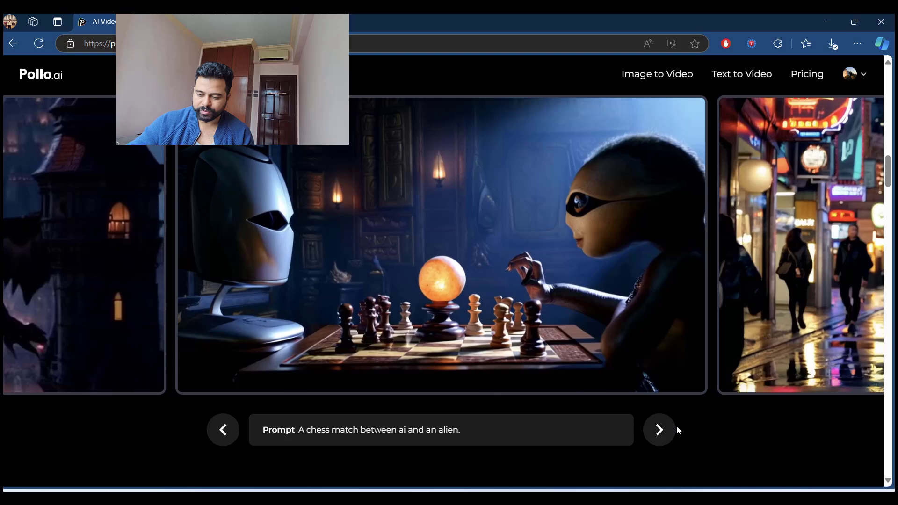
pyautogui.click(660, 429)
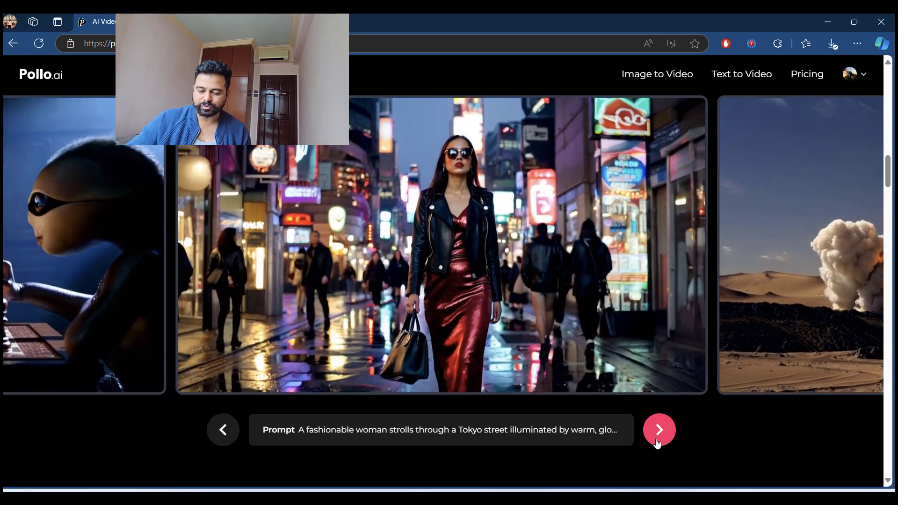
pyautogui.click(659, 439)
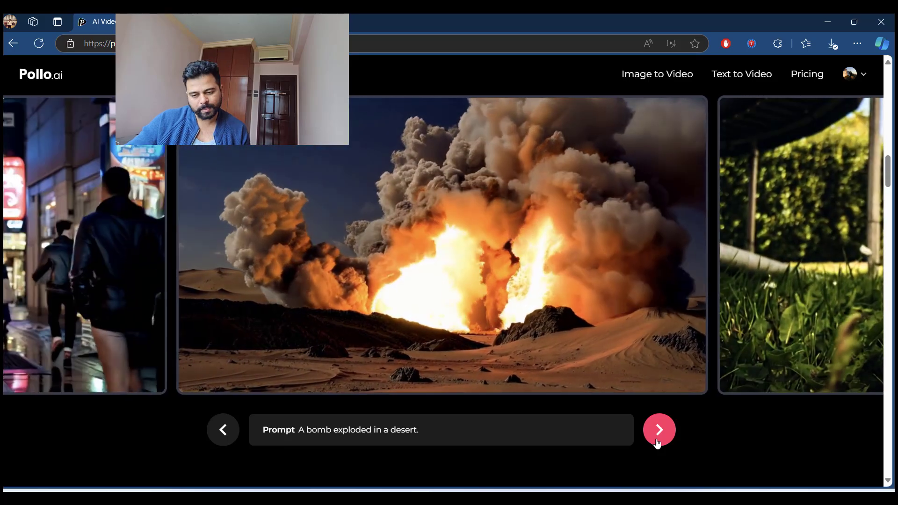
pyautogui.click(658, 439)
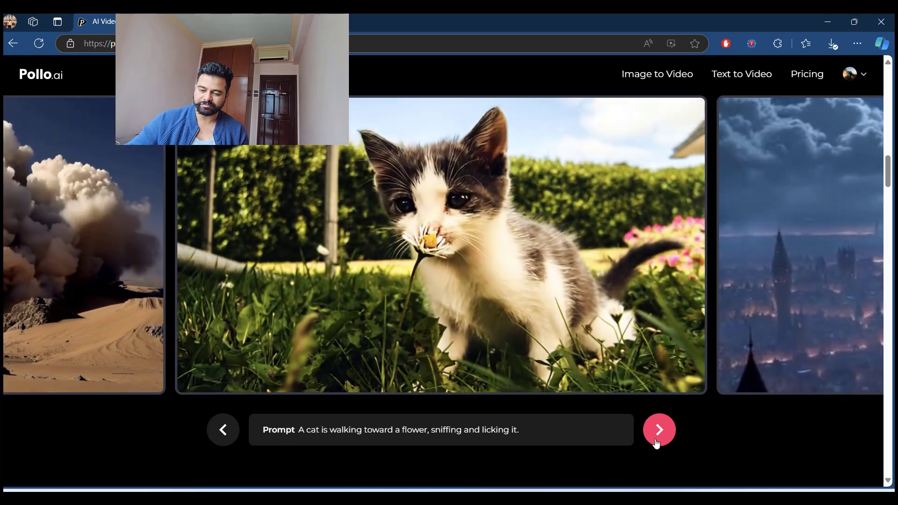
pyautogui.click(658, 439)
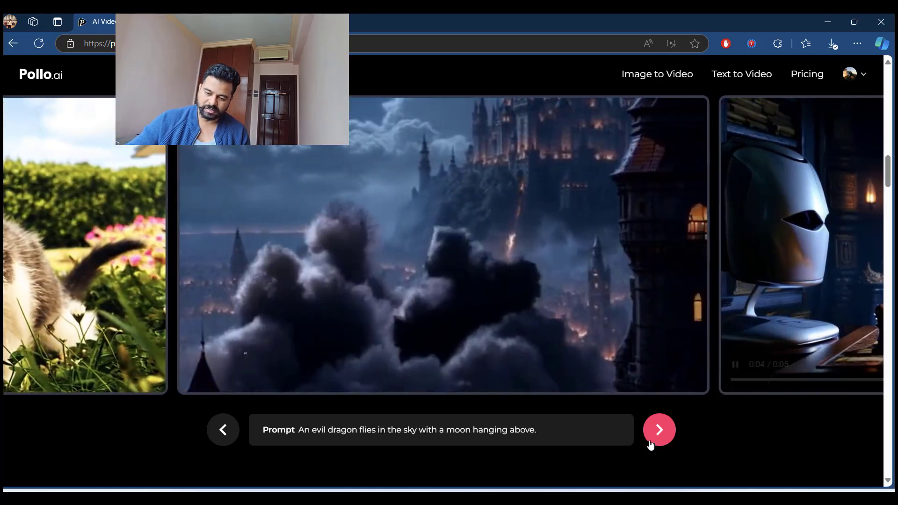
pyautogui.scroll(-5, 646, 441)
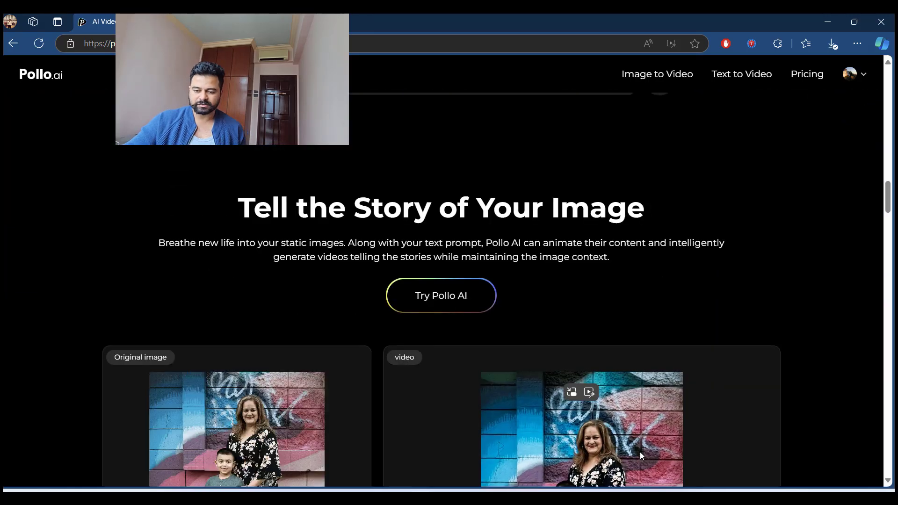
pyautogui.scroll(-2, 640, 452)
pyautogui.scroll(-2, 638, 452)
pyautogui.scroll(2, 637, 452)
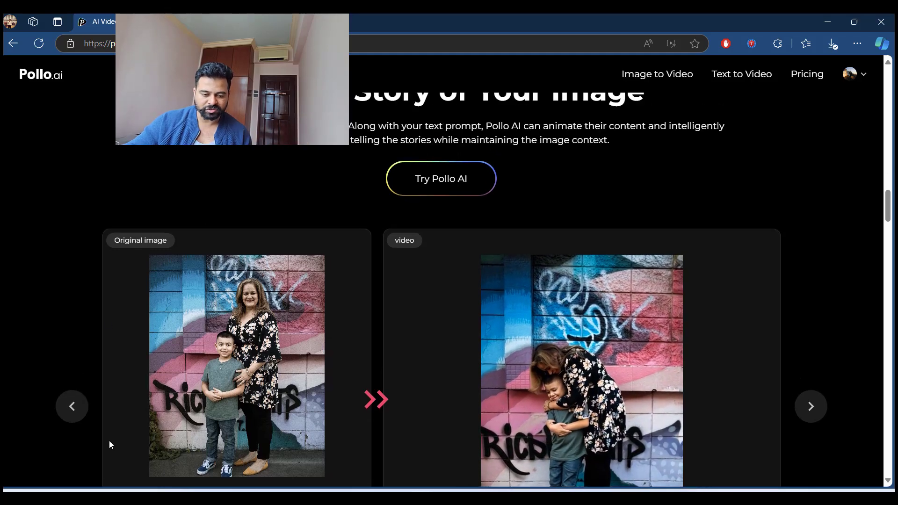
pyautogui.scroll(-1, 348, 402)
pyautogui.scroll(-1, 348, 402)
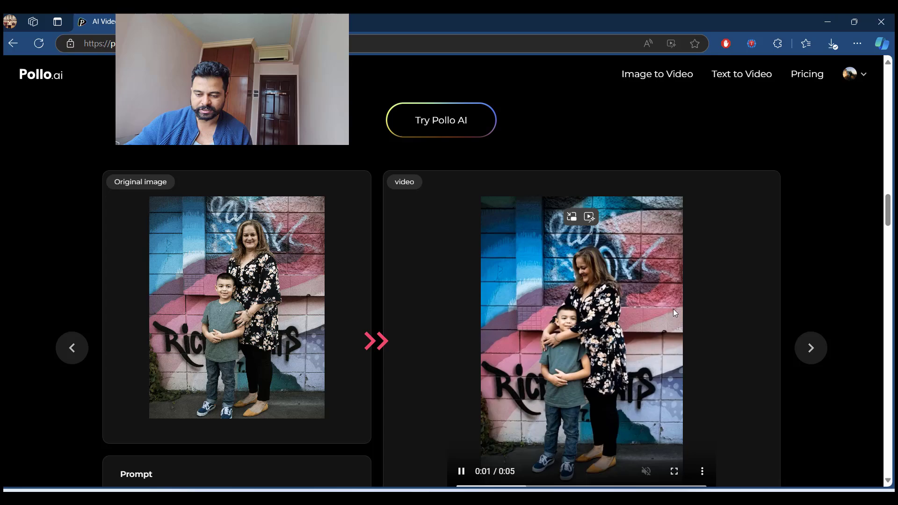
pyautogui.scroll(-3, 596, 309)
pyautogui.scroll(-4, 596, 309)
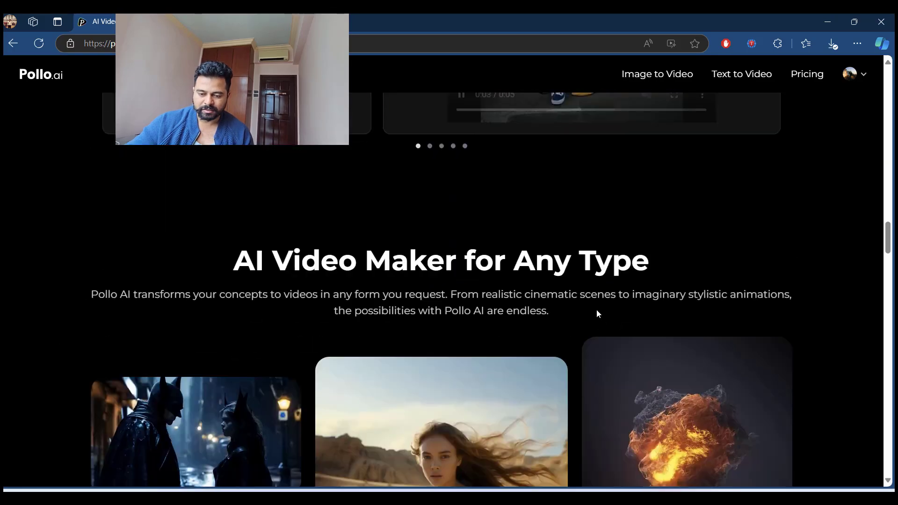
pyautogui.scroll(-4, 596, 310)
pyautogui.scroll(9, 596, 313)
pyautogui.scroll(4, 597, 317)
pyautogui.scroll(2, 598, 317)
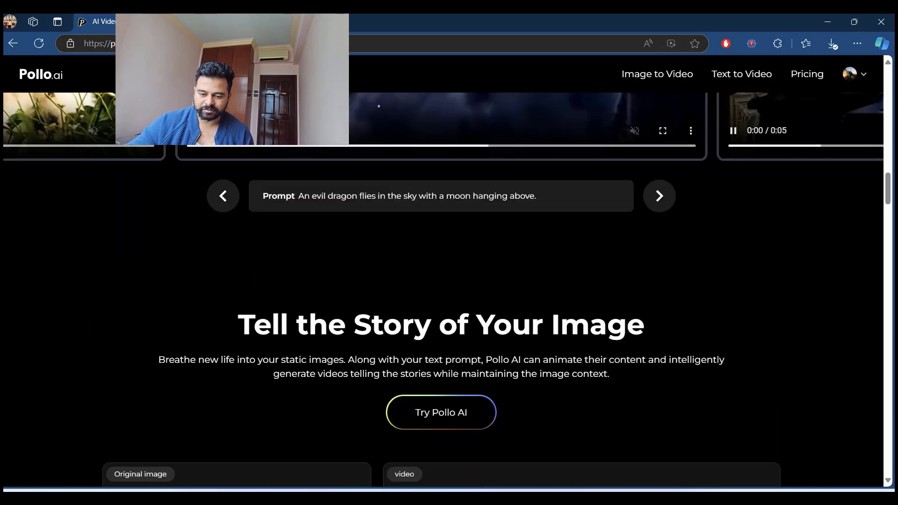
# - Open Text to Video and start the street-walk prompt, erasing mistyped characters
pyautogui.click(465, 406)
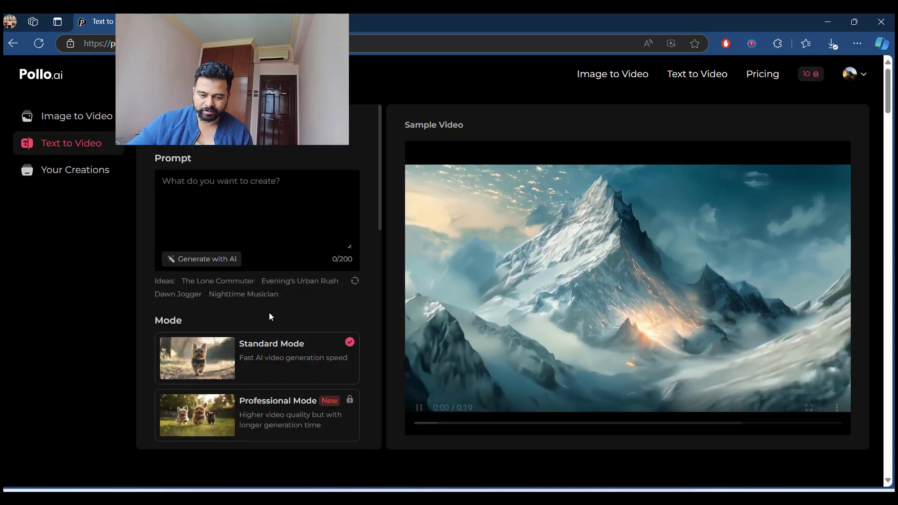
pyautogui.click(256, 204)
pyautogui.write('a ')
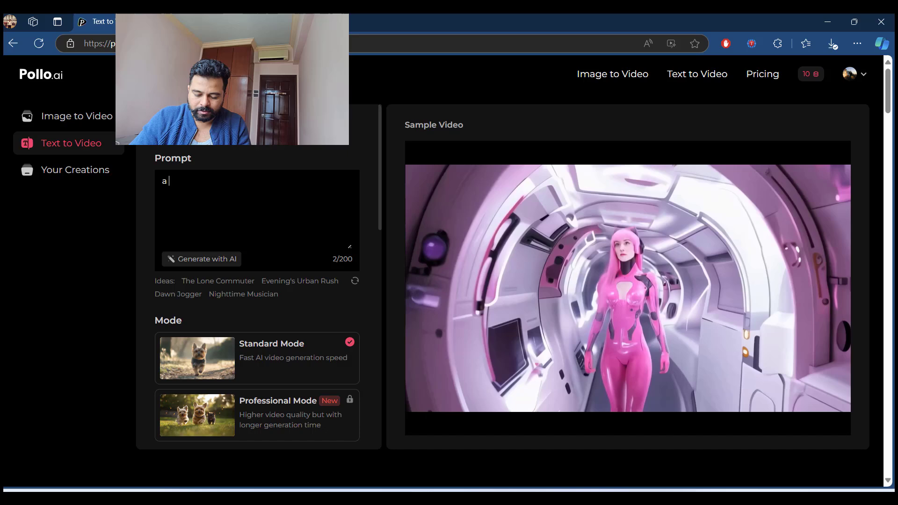
pyautogui.write('FA')
pyautogui.press('BackSpace')
pyautogui.press('BackSpace')
pyautogui.press('BackSpace')
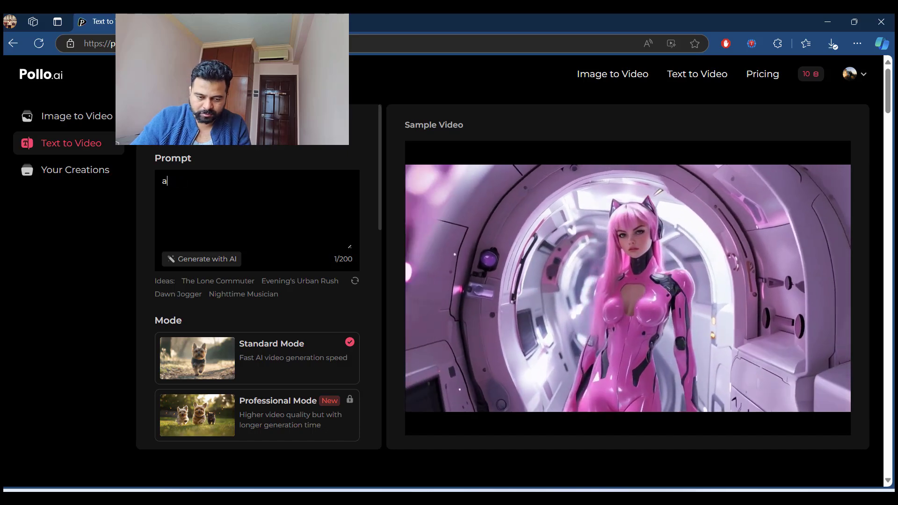
pyautogui.press('BackSpace')
pyautogui.write('A f')
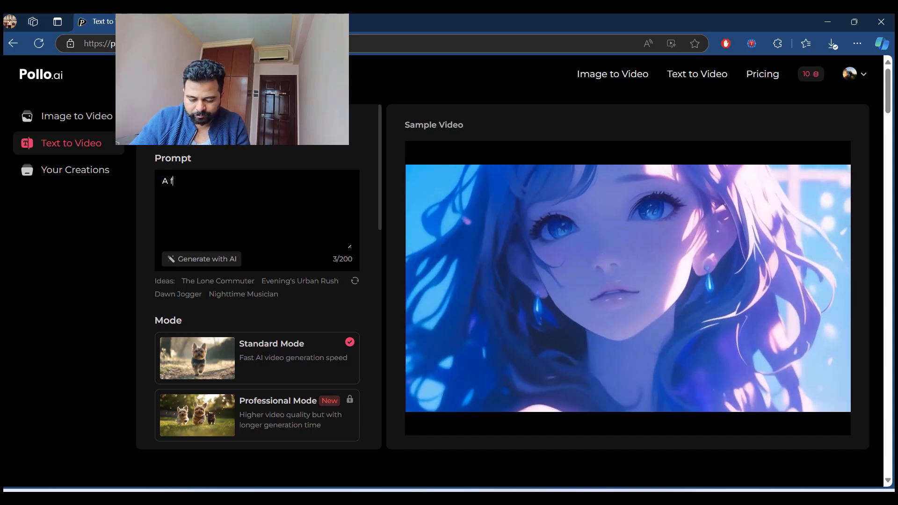
pyautogui.write('ashiona')
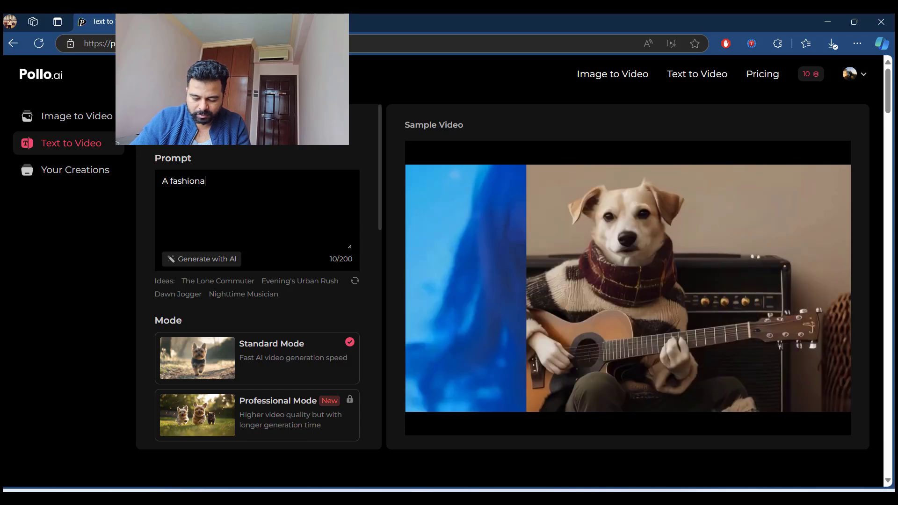
pyautogui.write('ble')
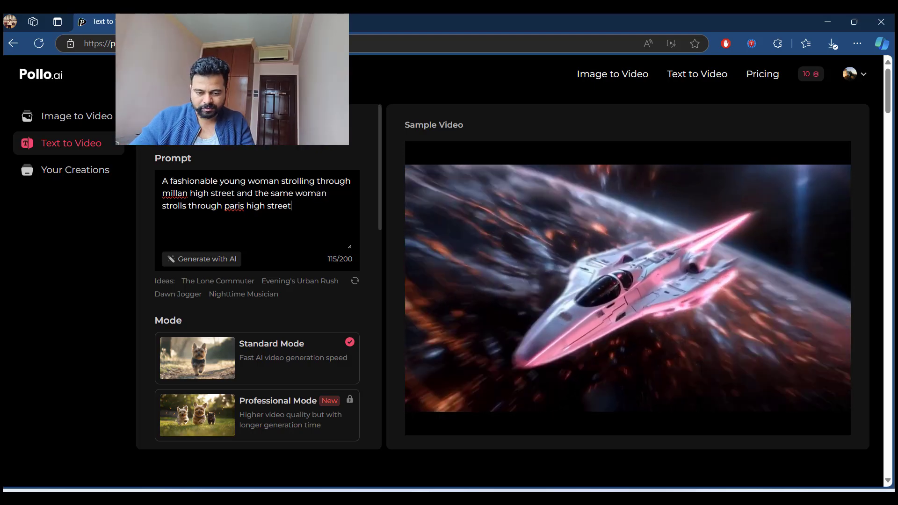
pyautogui.scroll(-3, 294, 220)
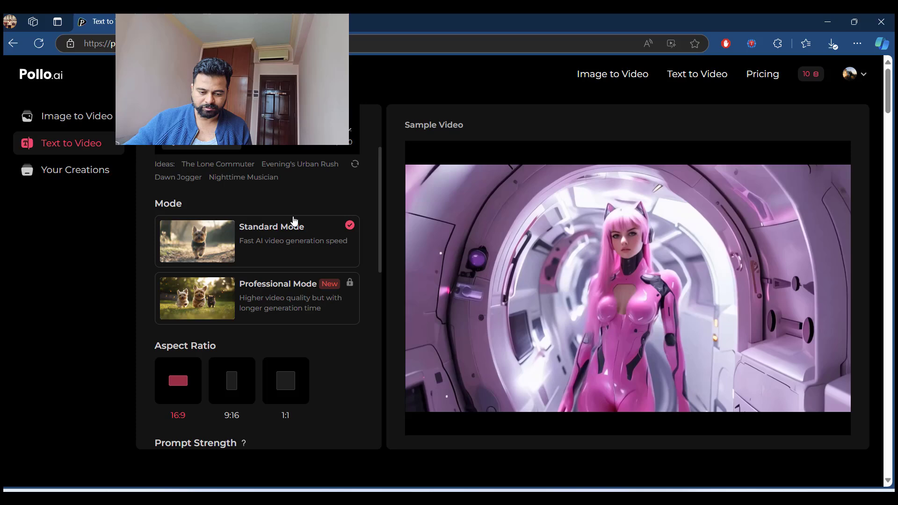
pyautogui.scroll(-2, 303, 265)
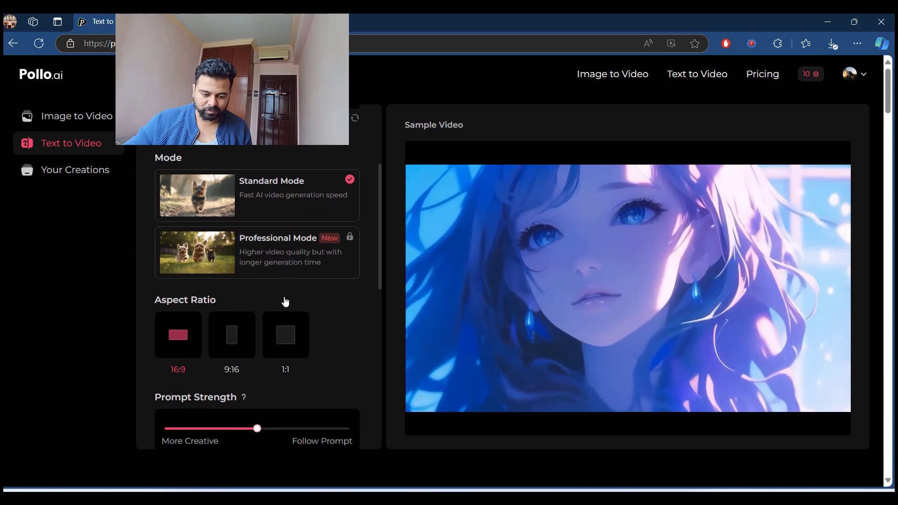
pyautogui.scroll(-3, 174, 349)
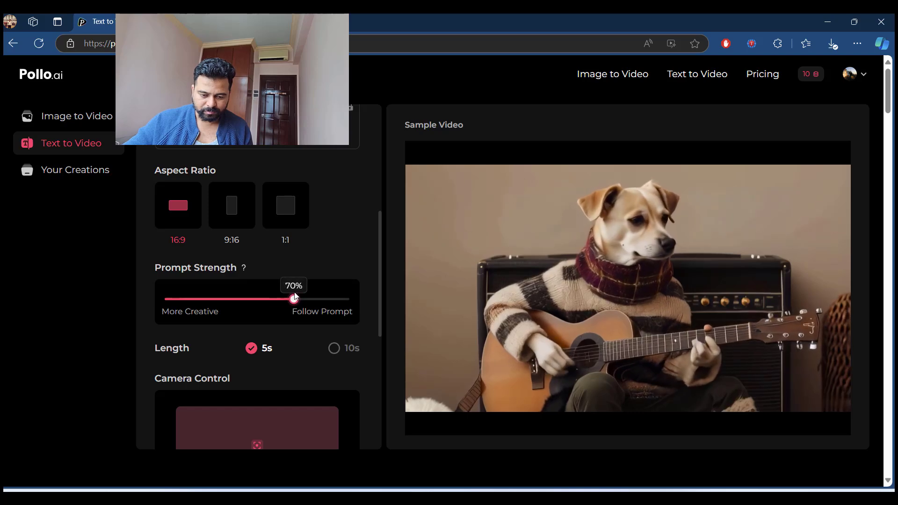
# - Push prompt strength toward Follow Prompt, try then clear horizontal pan, and finish the 'Dark Colors, No Traffic' negative prompt
pyautogui.moveTo(304, 299); pyautogui.dragTo(342, 297)
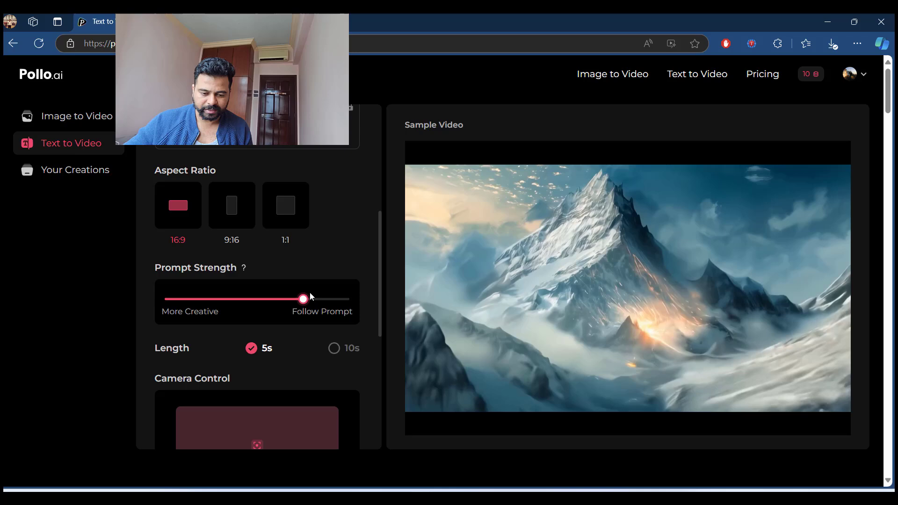
pyautogui.scroll(-2, 311, 291)
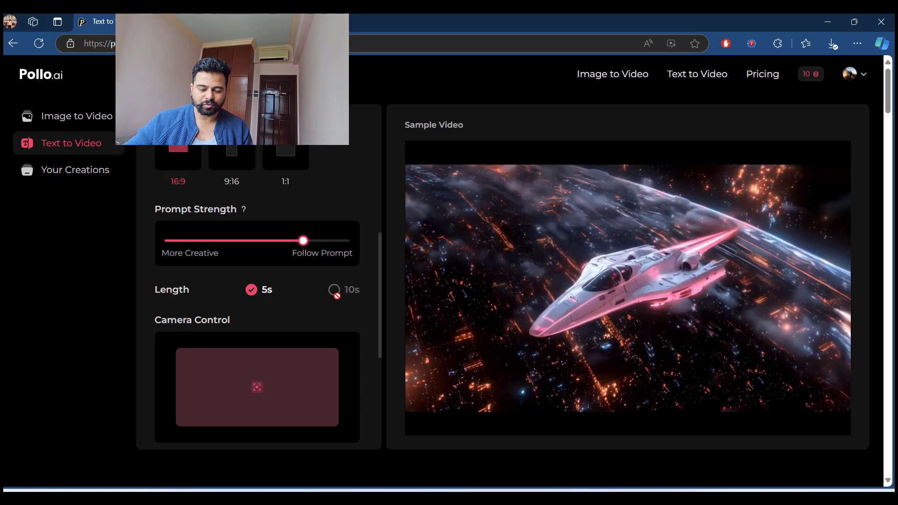
pyautogui.scroll(3, 335, 295)
pyautogui.scroll(2, 330, 296)
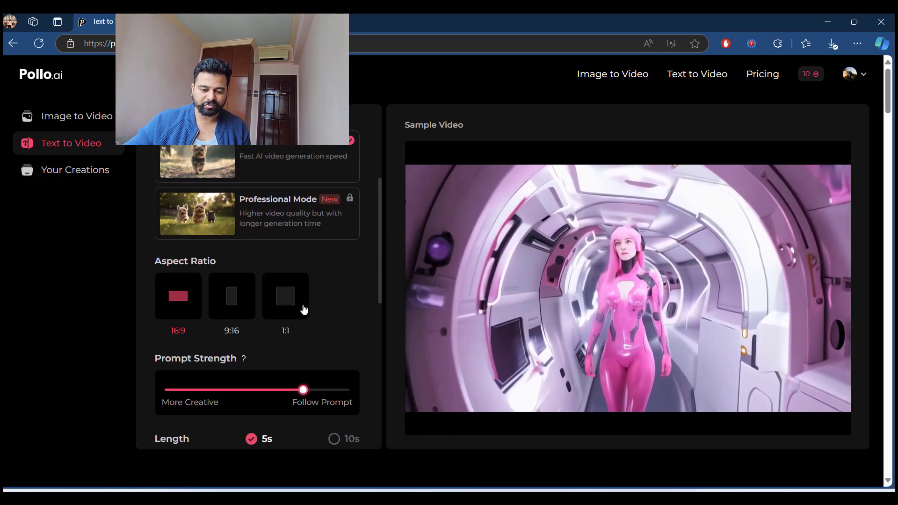
pyautogui.scroll(-3, 303, 309)
pyautogui.scroll(-2, 303, 304)
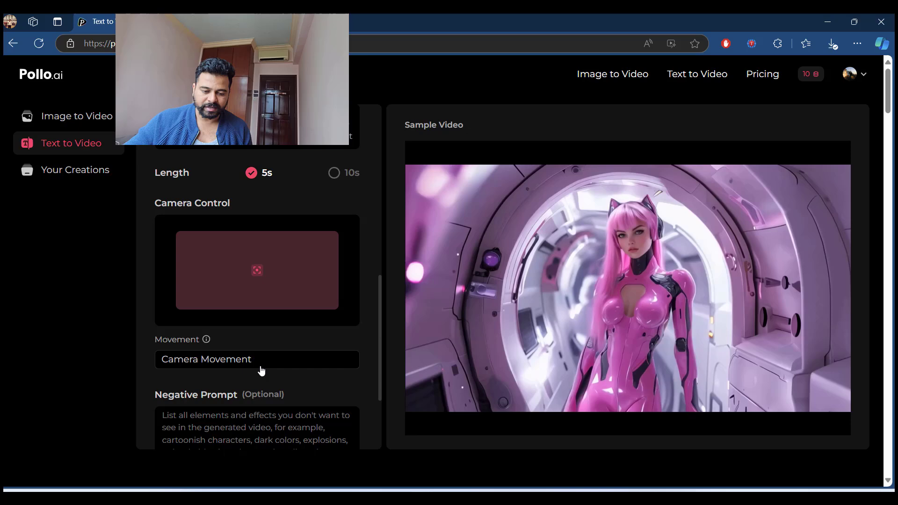
pyautogui.click(261, 359)
pyautogui.click(254, 233)
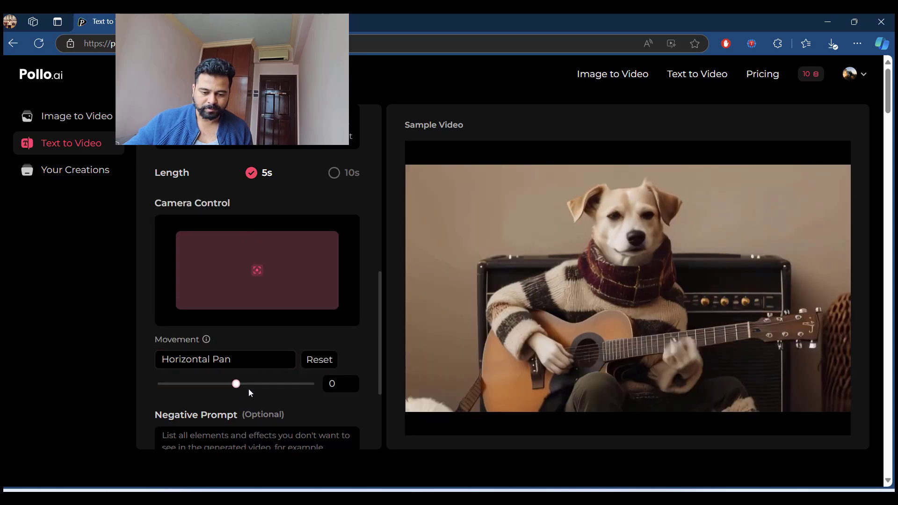
pyautogui.click(238, 357)
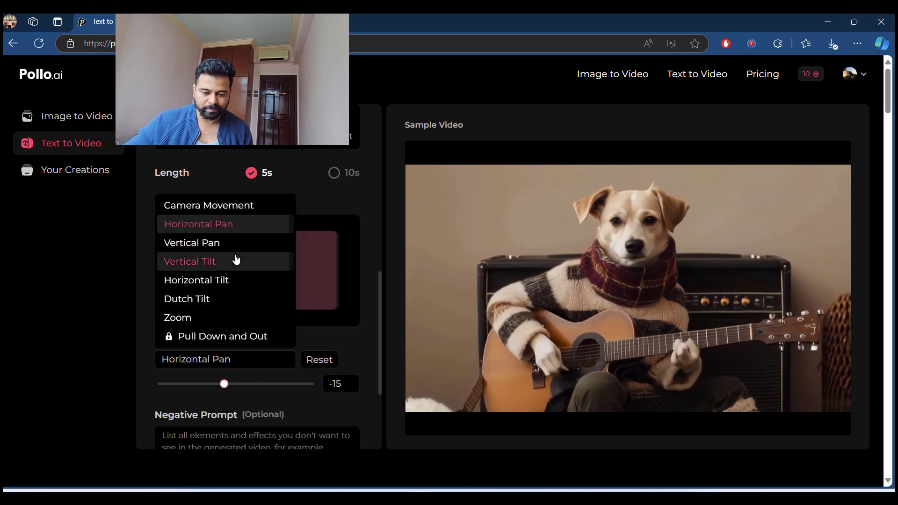
pyautogui.click(236, 207)
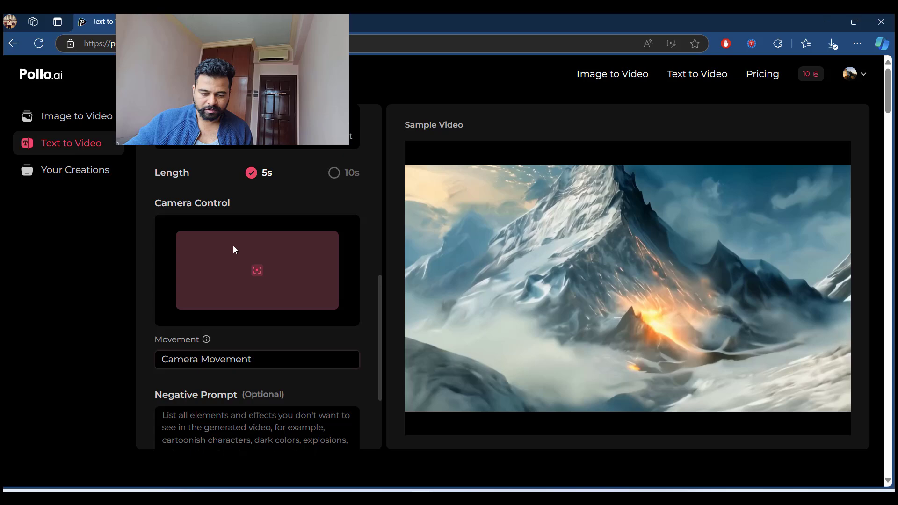
pyautogui.scroll(-1, 256, 290)
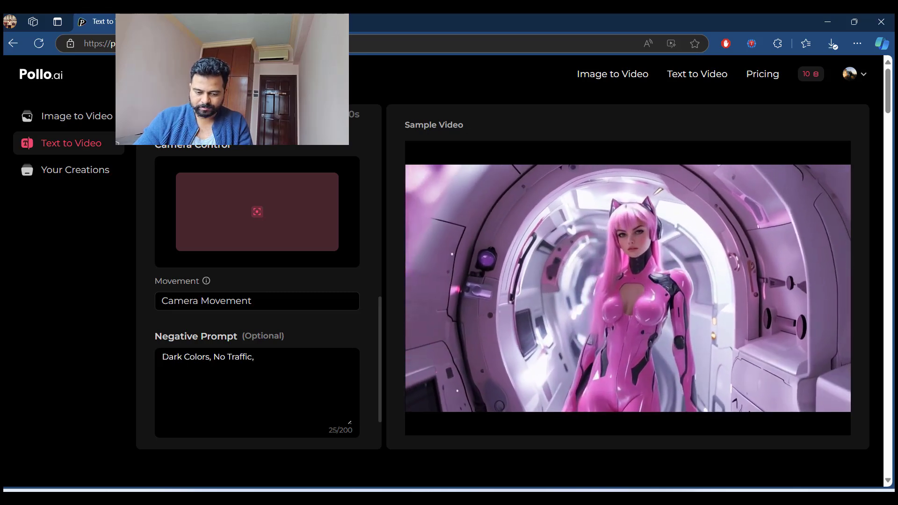
pyautogui.press('BackSpace')
pyautogui.press('BackSpace')
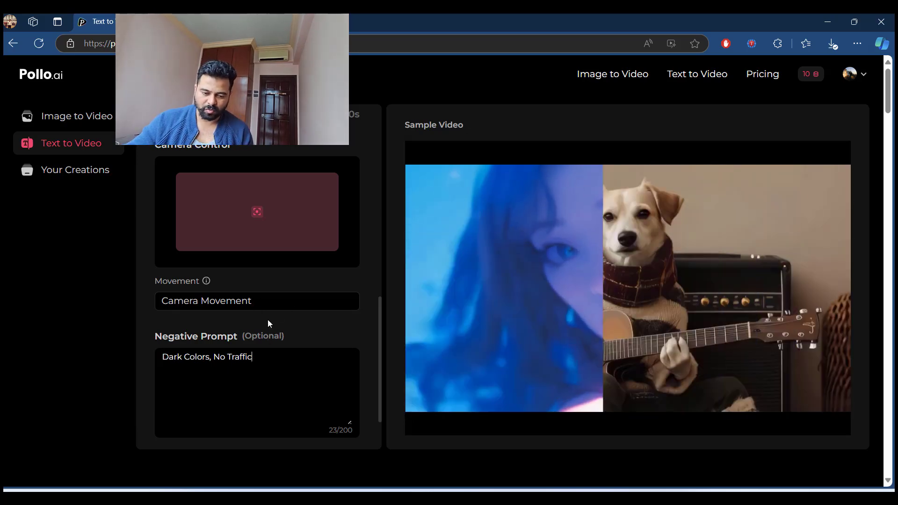
pyautogui.scroll(-3, 267, 320)
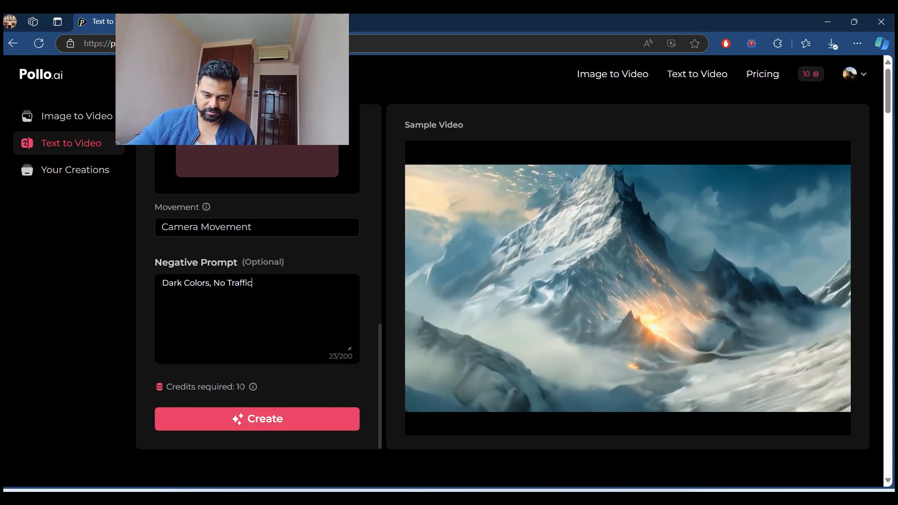
# - Generate the street-walk video and play the resulting five-second clip
pyautogui.click(286, 425)
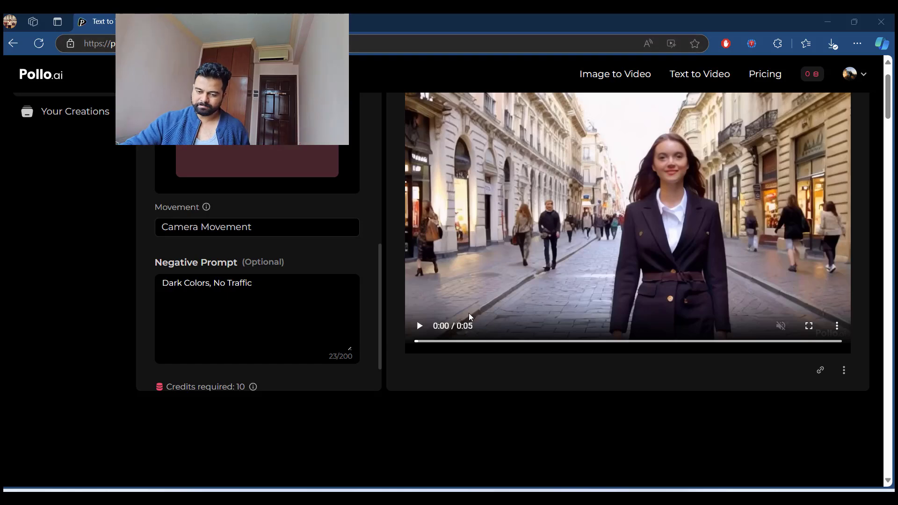
pyautogui.click(419, 327)
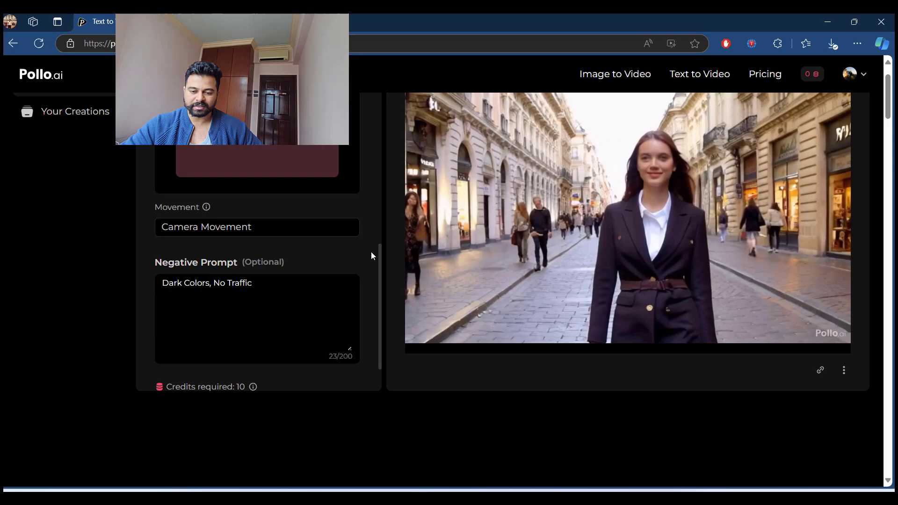
# - Watch the generated street-walk clip full screen
pyautogui.press('f')
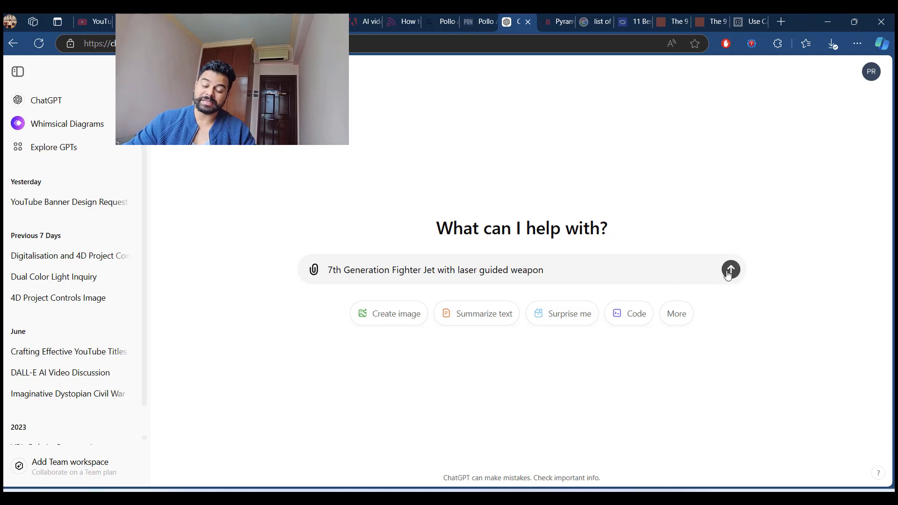
# - Generate and download the fighter jet image in ChatGPT, then return to Pollo AI
pyautogui.click(731, 270)
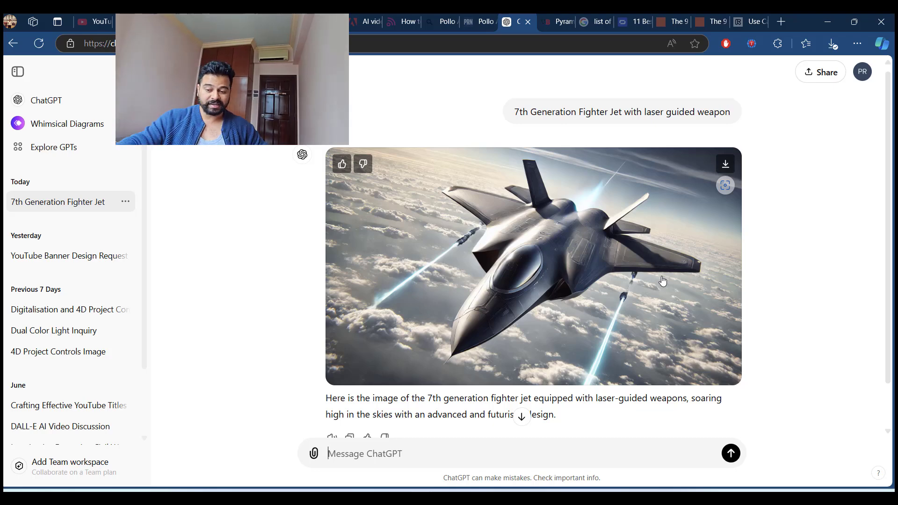
pyautogui.click(725, 166)
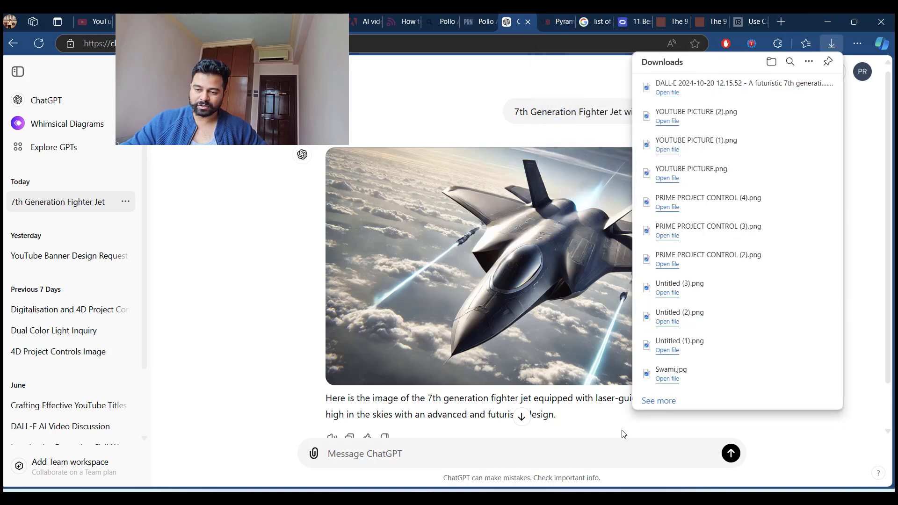
pyautogui.press('Escape')
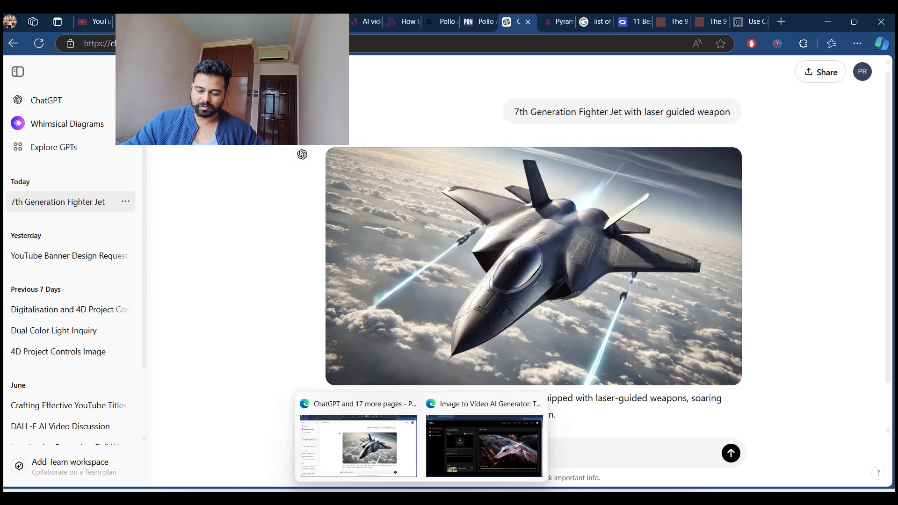
pyautogui.click(473, 452)
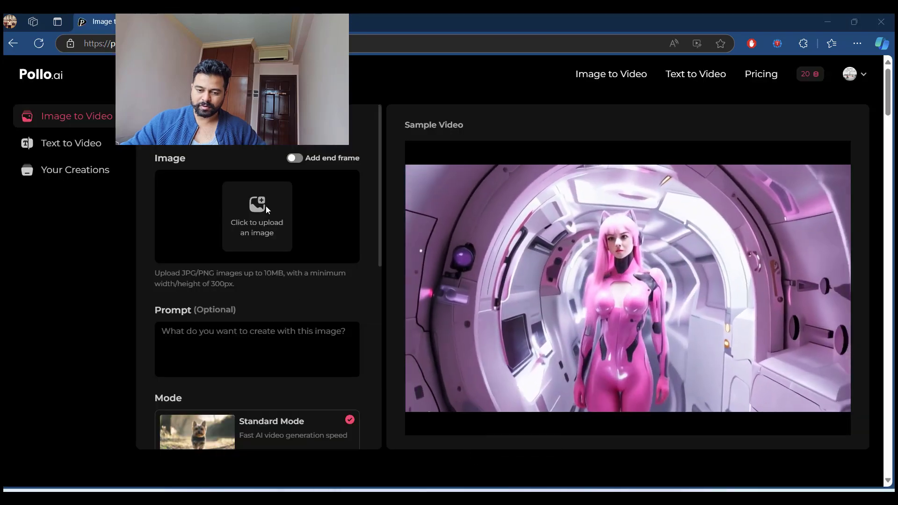
# - Upload the smooth fighter jet image and begin the 'The Jets Blows Off in the Mid Air' prompt
pyautogui.click(266, 206)
pyautogui.click(309, 180)
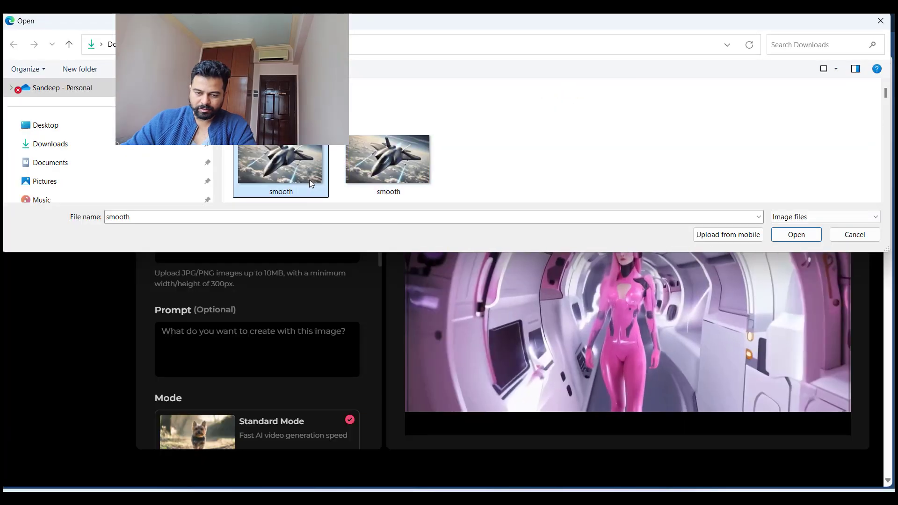
pyautogui.click(796, 234)
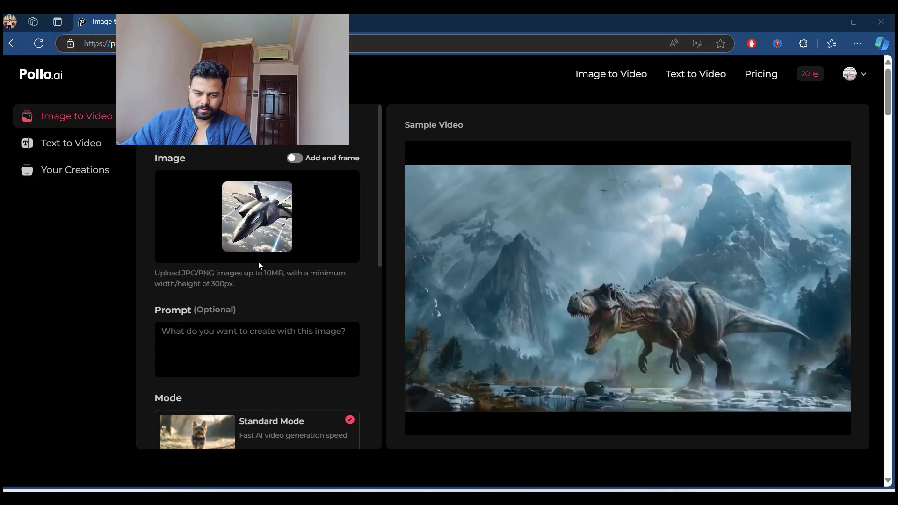
pyautogui.click(224, 337)
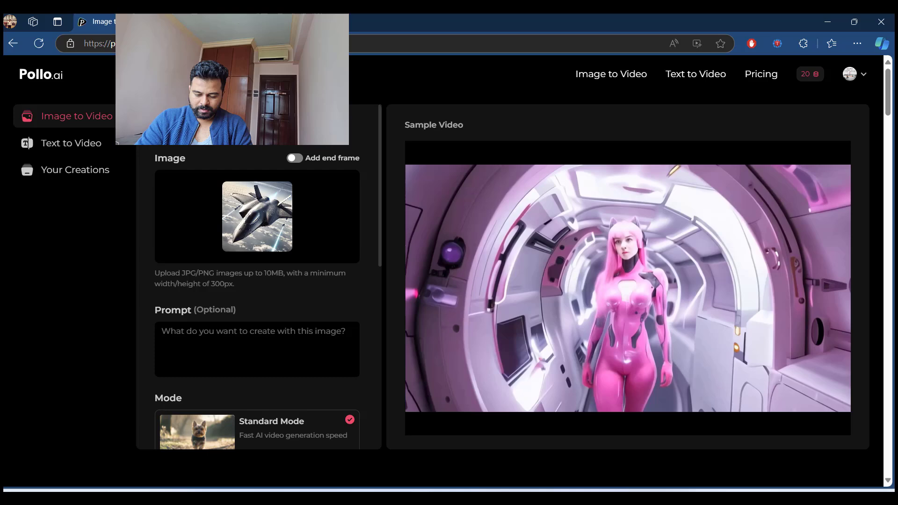
pyautogui.write('The Jes')
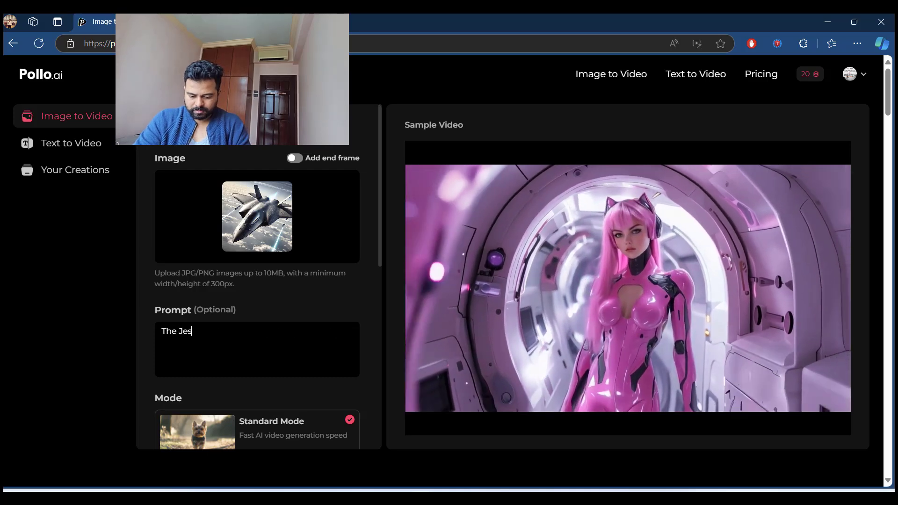
pyautogui.press('BackSpace')
pyautogui.write('ts Blows Off in the Mid Air')
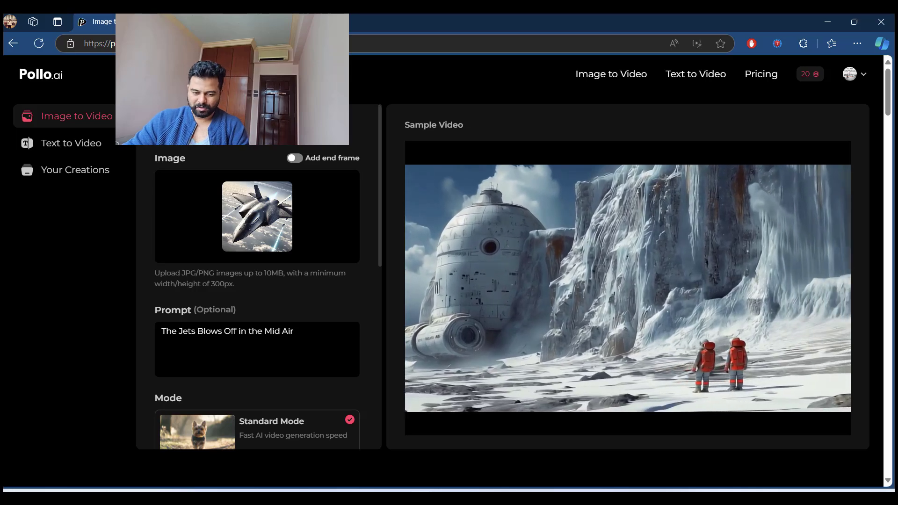
pyautogui.scroll(-2, 151, 336)
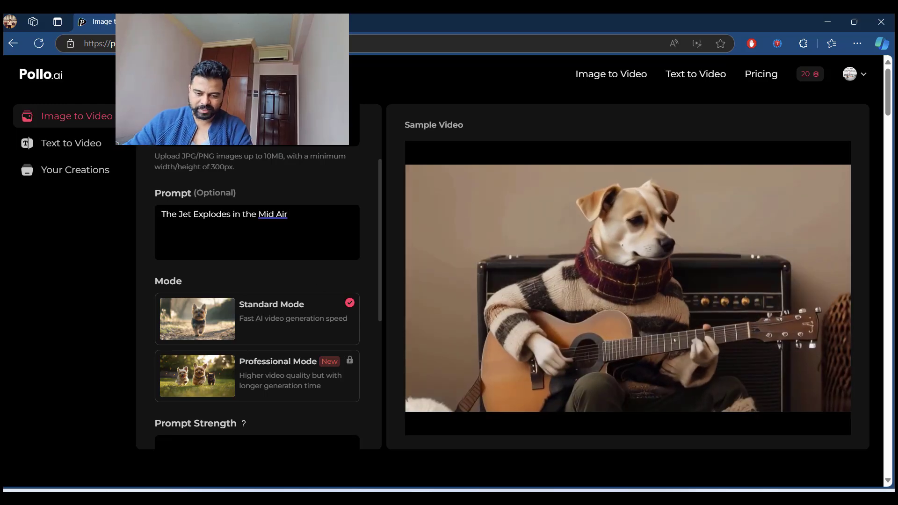
pyautogui.scroll(-2, 304, 226)
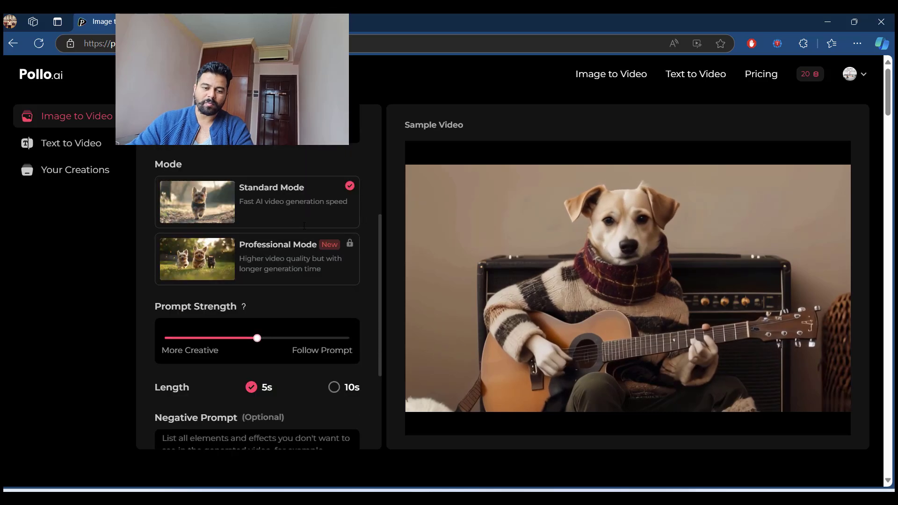
# - Lower the jet video's prompt strength to 15%
pyautogui.moveTo(257, 338); pyautogui.dragTo(195, 340)
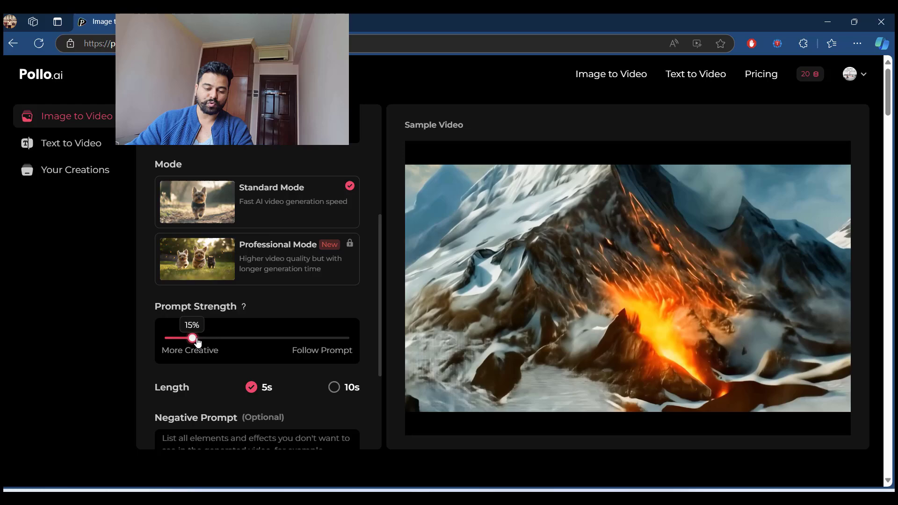
pyautogui.scroll(-2, 297, 392)
pyautogui.scroll(-2, 297, 392)
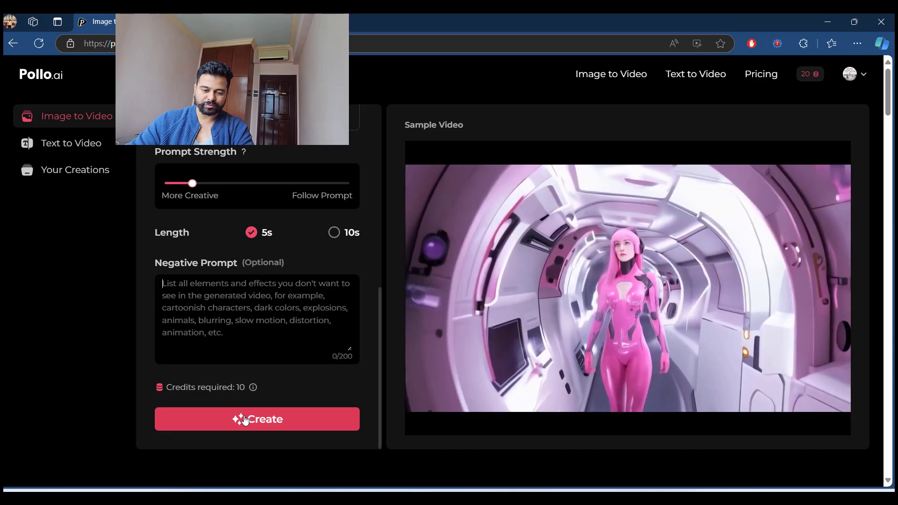
# - Generate the exploding jet video, play it full screen twice, then go to Text to Video
pyautogui.click(251, 419)
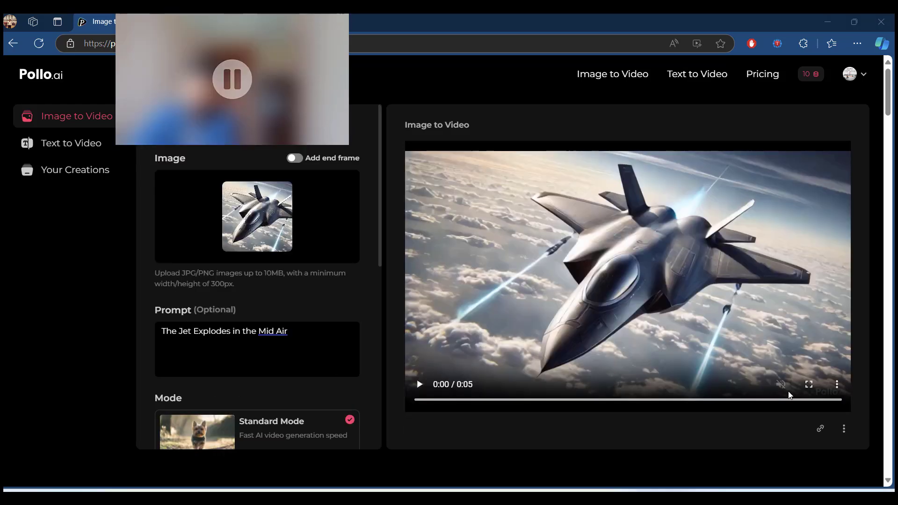
pyautogui.click(811, 385)
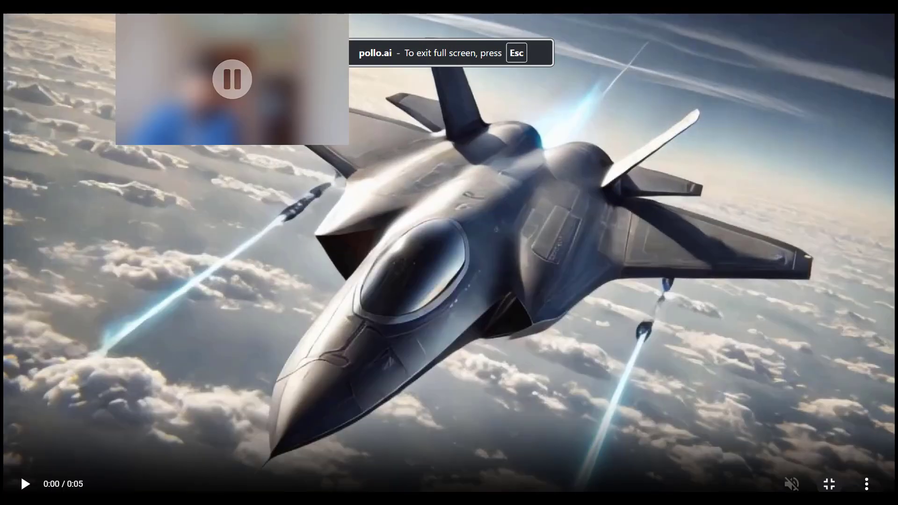
pyautogui.click(26, 484)
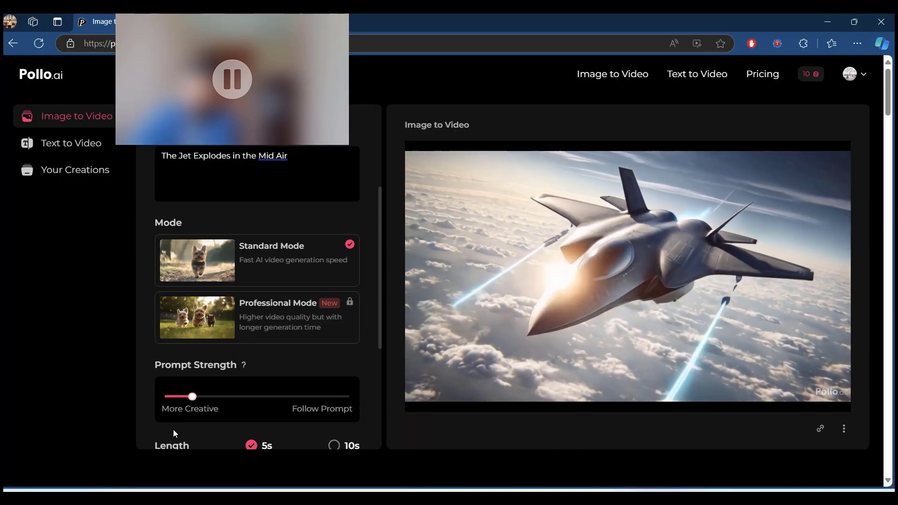
pyautogui.scroll(-3, 183, 351)
pyautogui.scroll(-1, 187, 296)
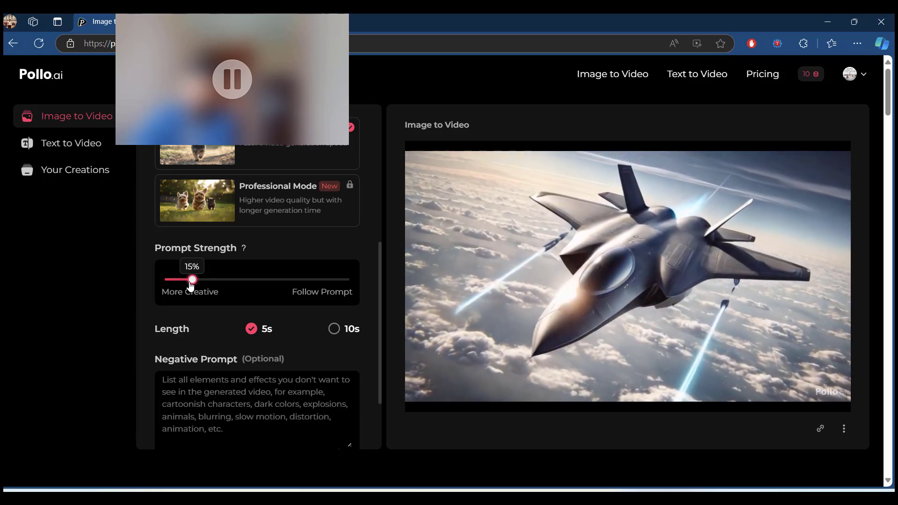
pyautogui.moveTo(628, 281)
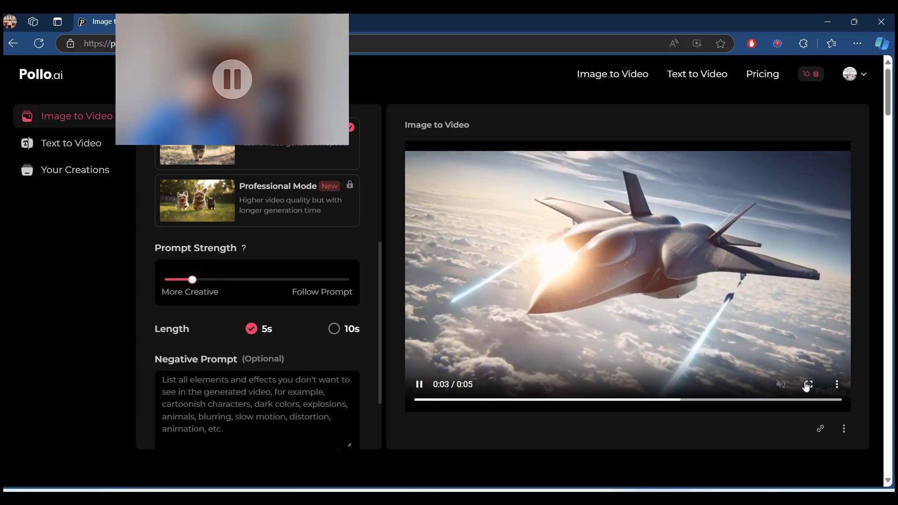
pyautogui.click(809, 383)
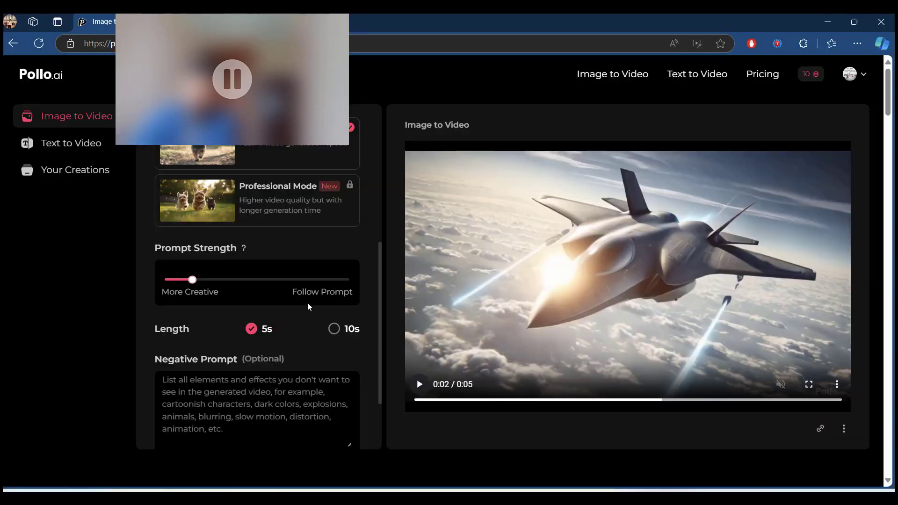
pyautogui.click(71, 144)
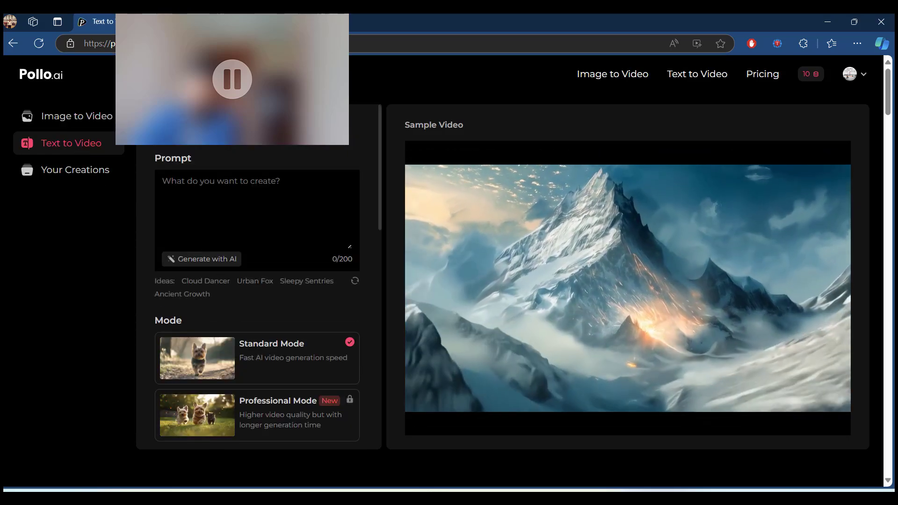
pyautogui.write('A 7')
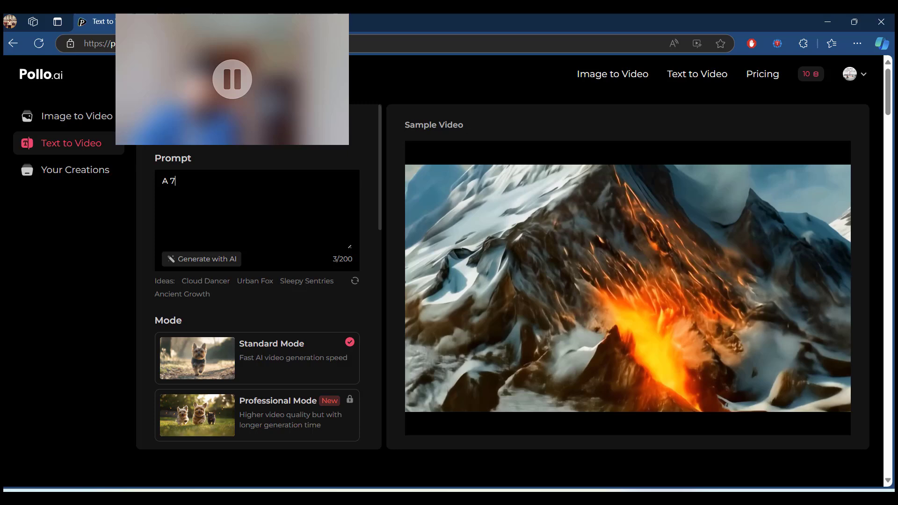
pyautogui.write('ft Tall')
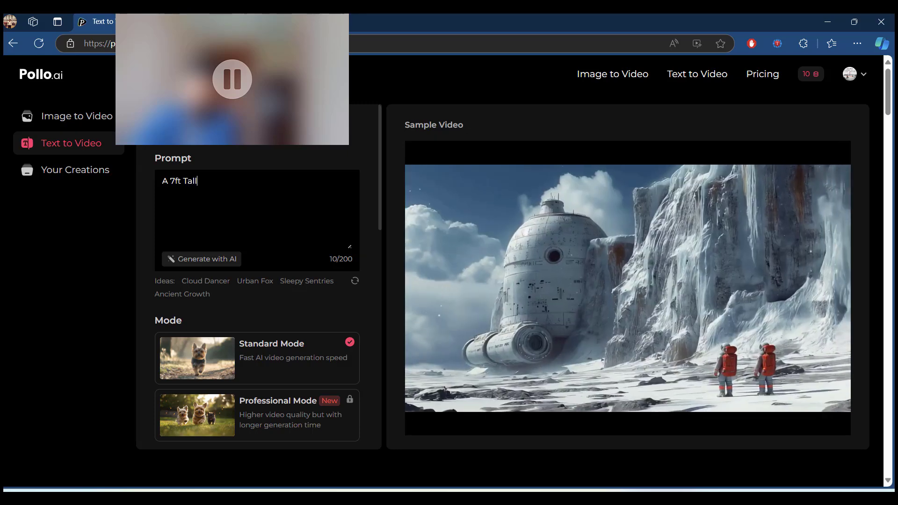
pyautogui.write(' Elegent')
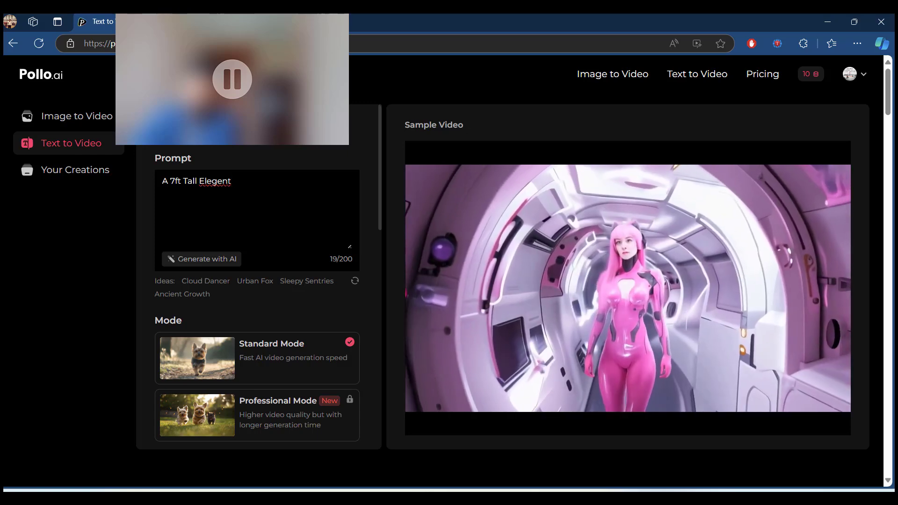
pyautogui.write(' Su')
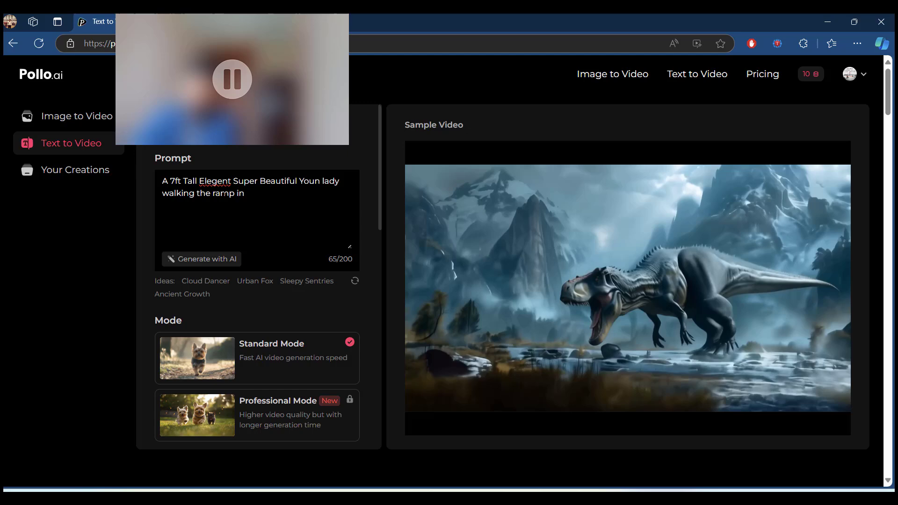
pyautogui.write('shion show')
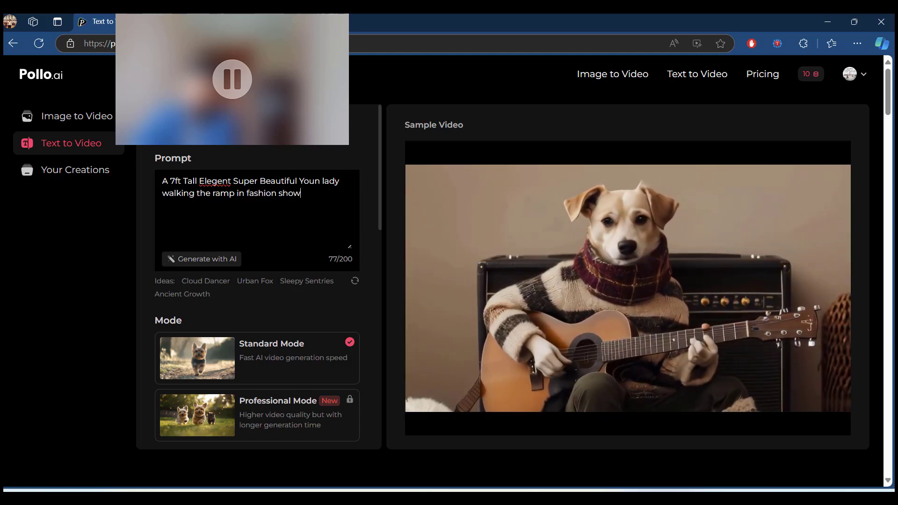
pyautogui.scroll(-3, 304, 235)
pyautogui.scroll(-2, 304, 211)
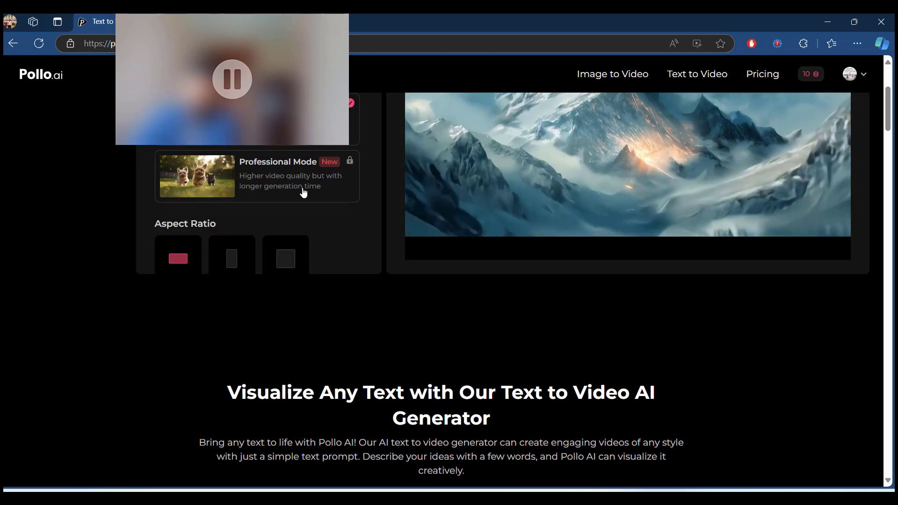
pyautogui.scroll(-2, 304, 191)
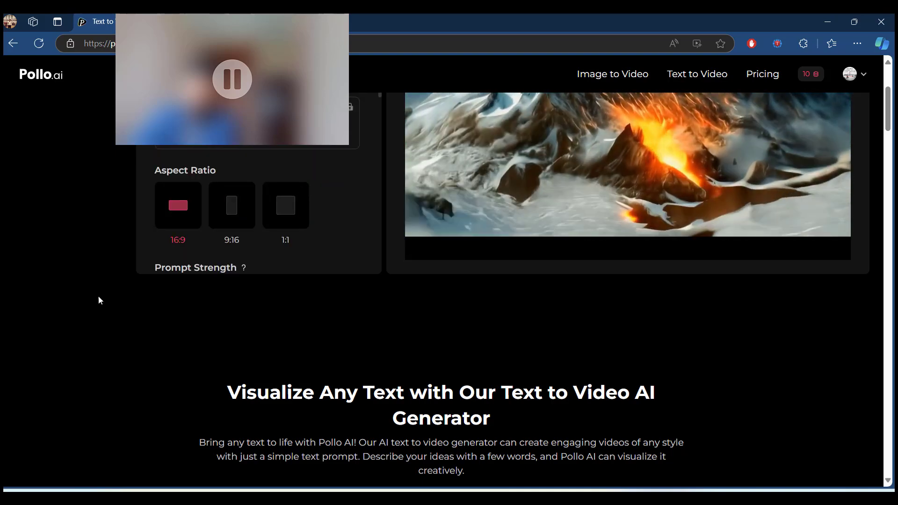
pyautogui.scroll(2, 99, 297)
# - Choose a 9:16 aspect ratio, raise prompt strength to about 75%, and keep the default camera movement
pyautogui.click(232, 322)
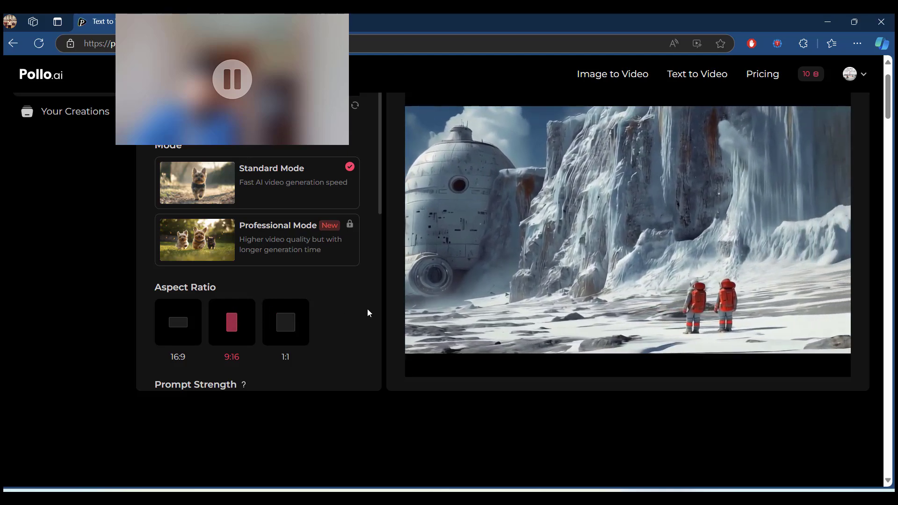
pyautogui.scroll(-2, 367, 309)
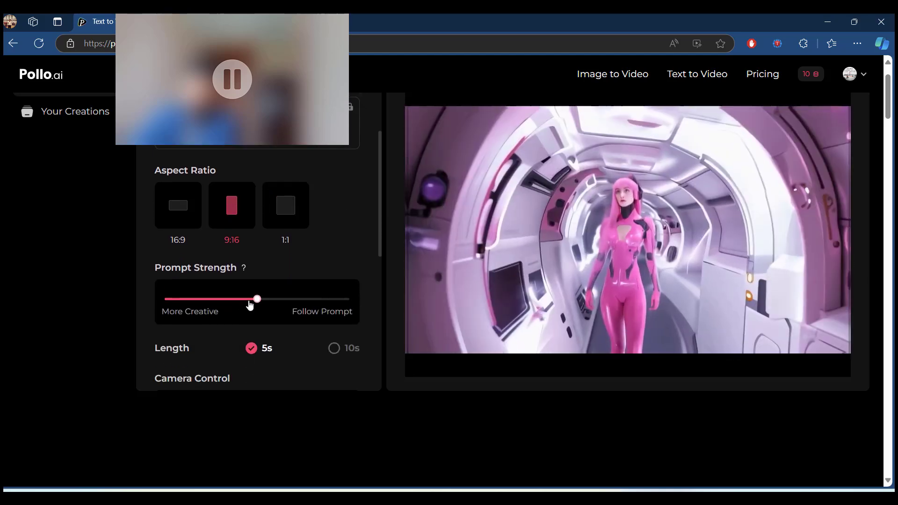
pyautogui.moveTo(256, 300); pyautogui.dragTo(275, 303)
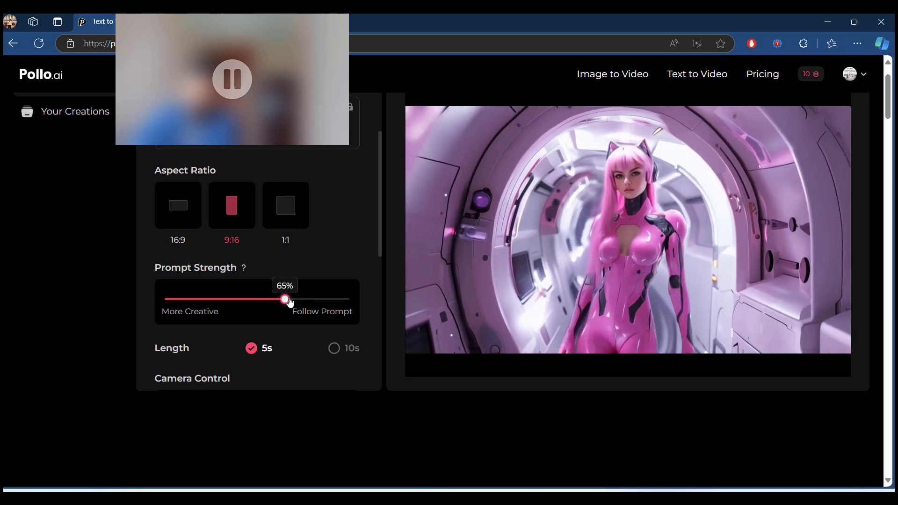
pyautogui.scroll(-2, 298, 294)
pyautogui.scroll(-2, 299, 294)
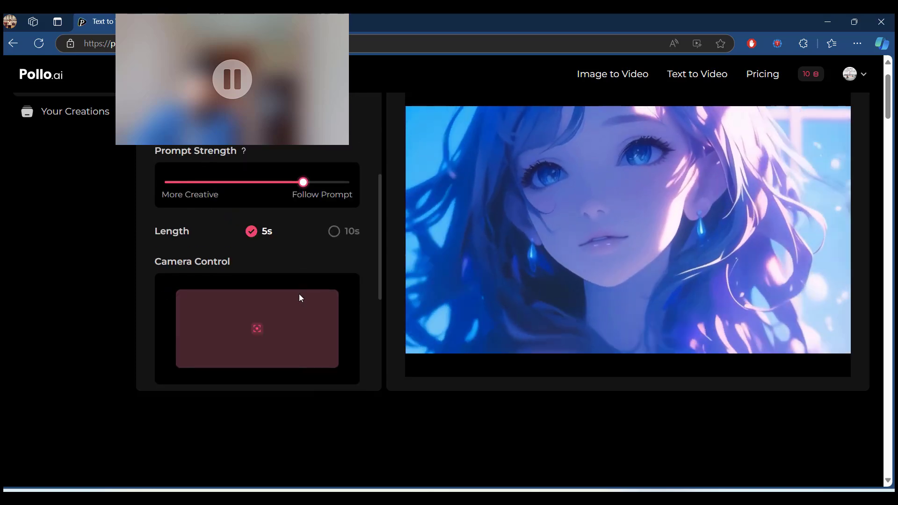
pyautogui.scroll(-2, 298, 294)
pyautogui.click(238, 184)
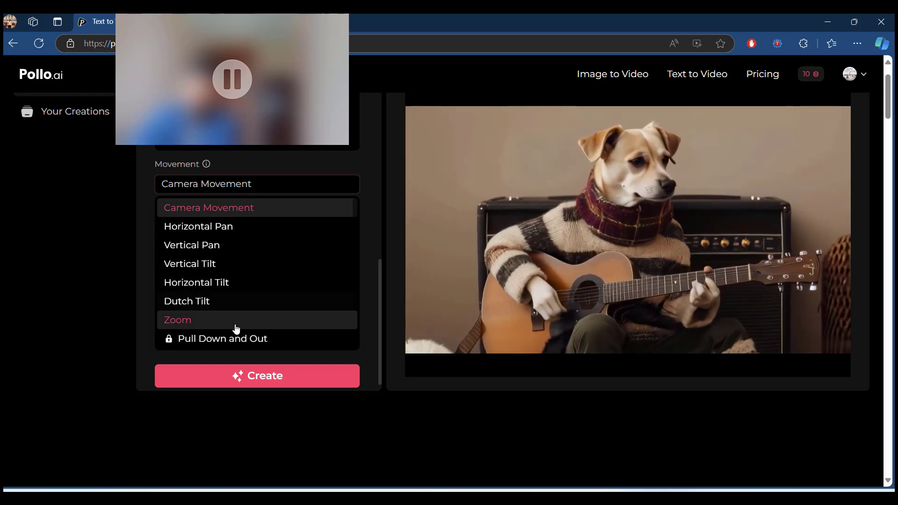
pyautogui.click(235, 208)
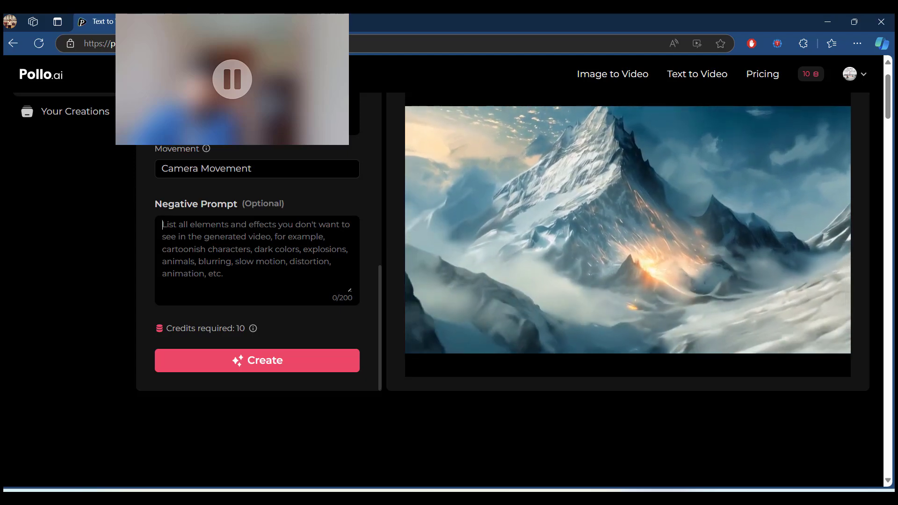
pyautogui.write('Dont')
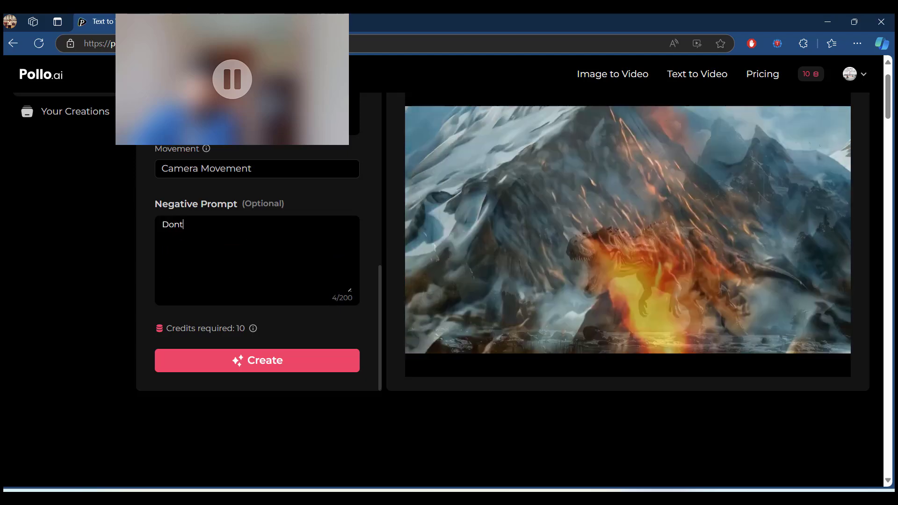
# - Clear the negative prompt and generate the vertical five-second runway video
pyautogui.press('BackSpace')
pyautogui.press('BackSpace')
pyautogui.press('BackSpace')
pyautogui.write('Not Many Audiences')
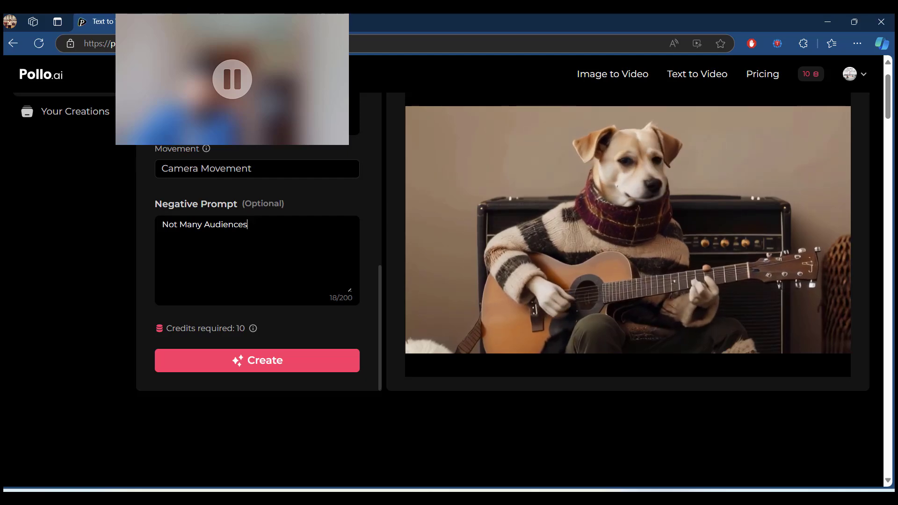
pyautogui.scroll(2, 283, 280)
pyautogui.scroll(-2, 283, 316)
pyautogui.scroll(-4, 284, 371)
pyautogui.scroll(-2, 302, 348)
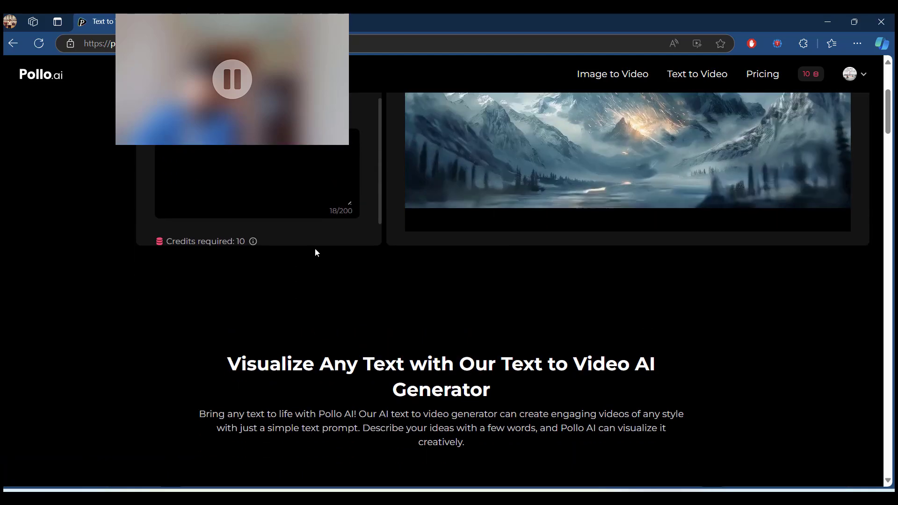
pyautogui.scroll(-2, 315, 252)
pyautogui.click(280, 247)
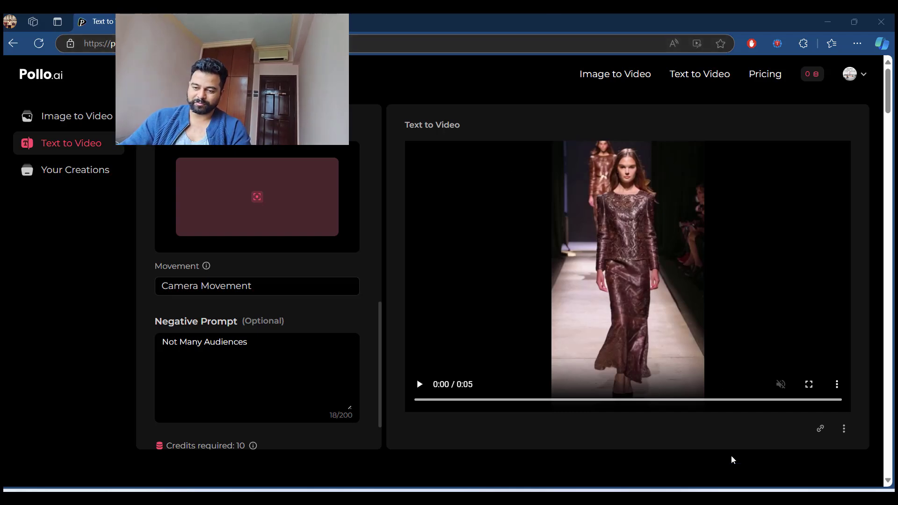
# - Play the bronze-gown runway clip and watch it full screen
pyautogui.click(419, 384)
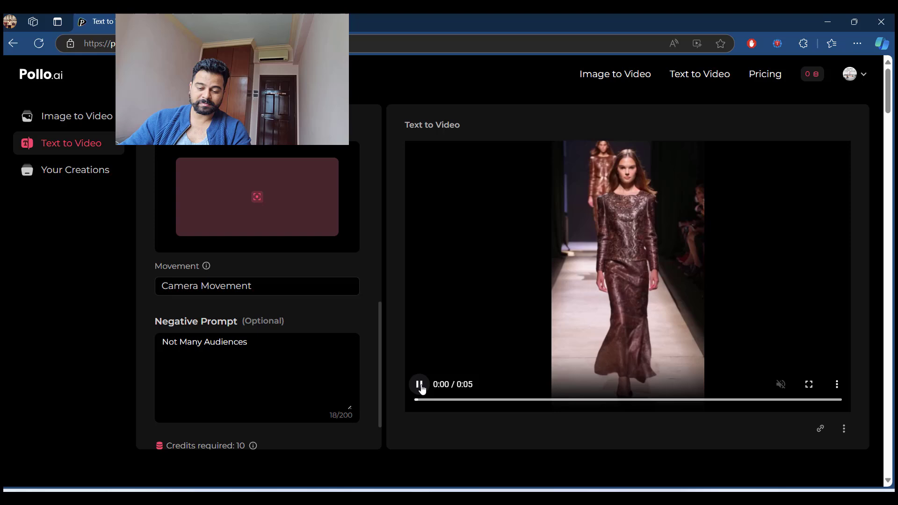
pyautogui.click(810, 384)
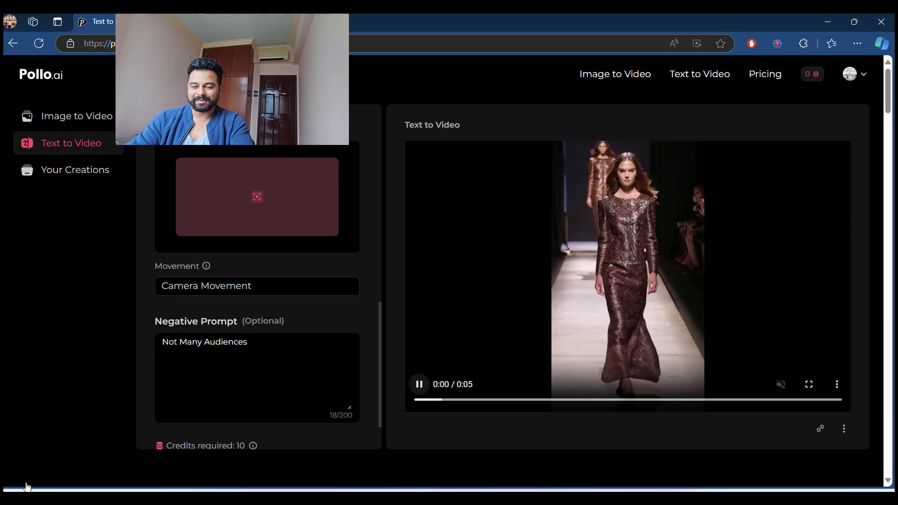
pyautogui.scroll(3, 173, 393)
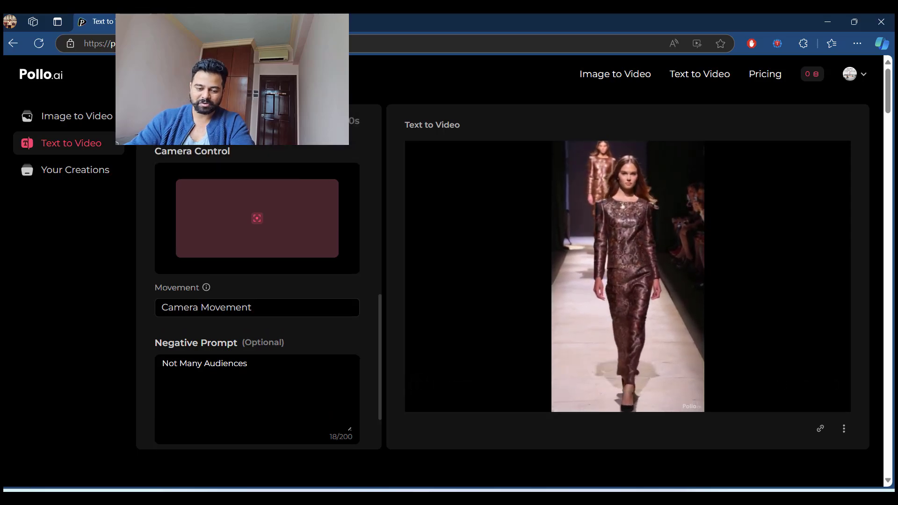
pyautogui.scroll(3, 173, 393)
# - Browse the runway and exploding-jet videos in Your Creations, then return home
pyautogui.click(75, 170)
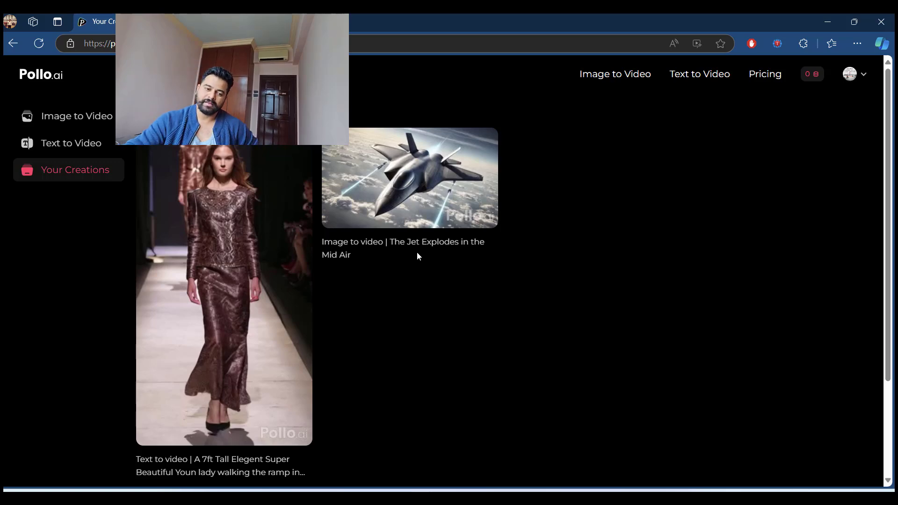
pyautogui.click(47, 77)
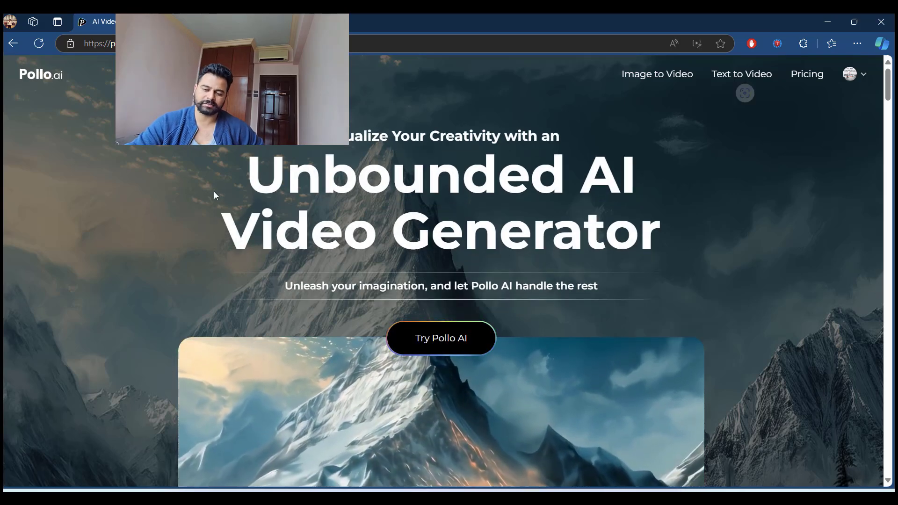
pyautogui.scroll(-1, 205, 205)
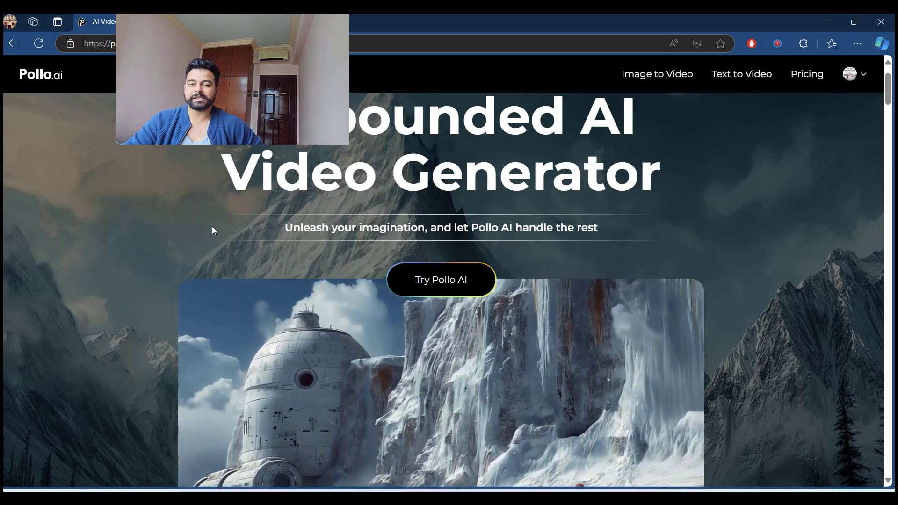
pyautogui.scroll(-3, 212, 226)
pyautogui.scroll(1, 214, 217)
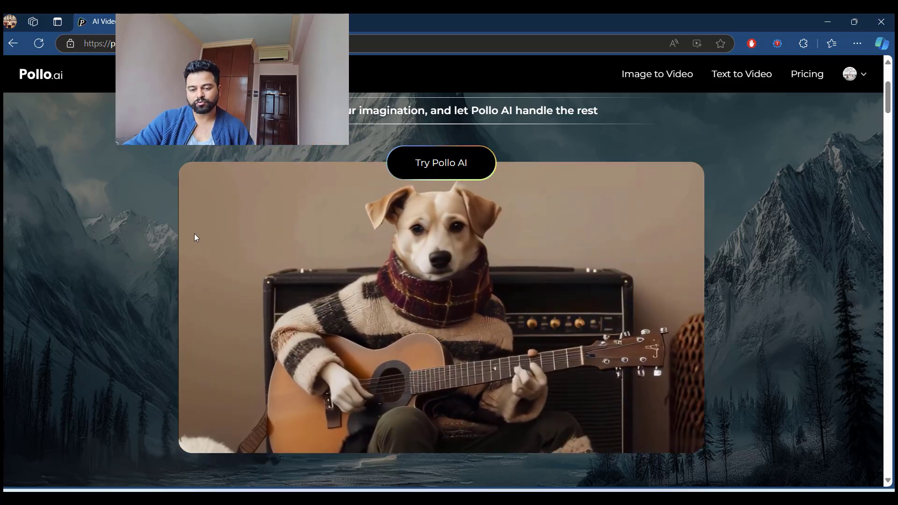
pyautogui.scroll(-4, 187, 234)
pyautogui.scroll(-5, 187, 233)
pyautogui.scroll(-3, 186, 239)
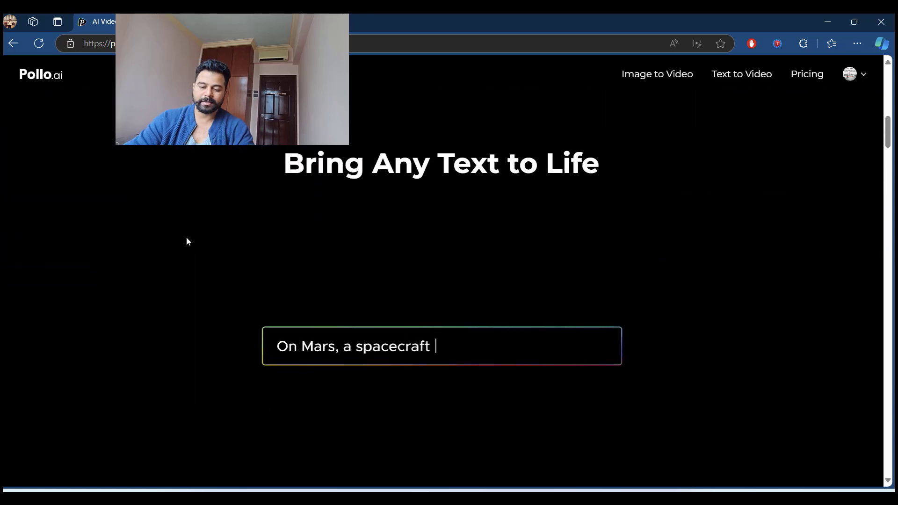
pyautogui.scroll(-4, 180, 239)
pyautogui.scroll(-4, 180, 240)
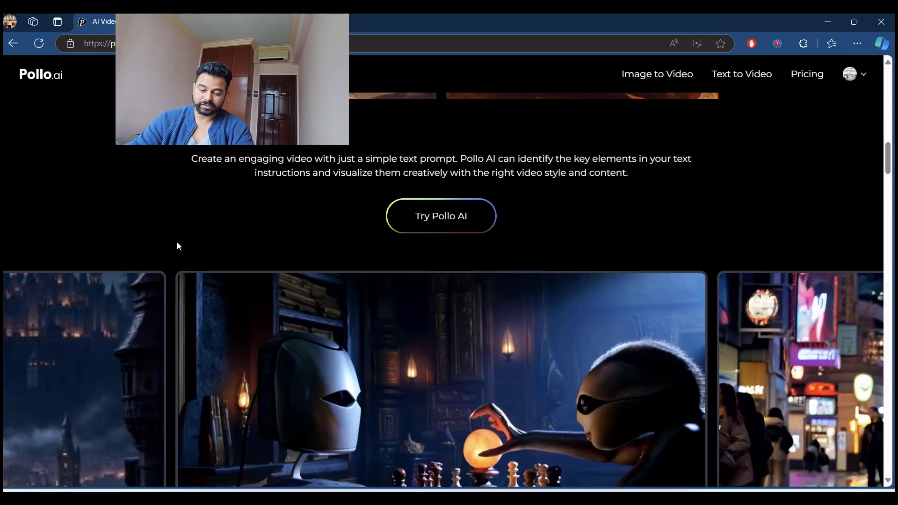
pyautogui.scroll(-2, 170, 252)
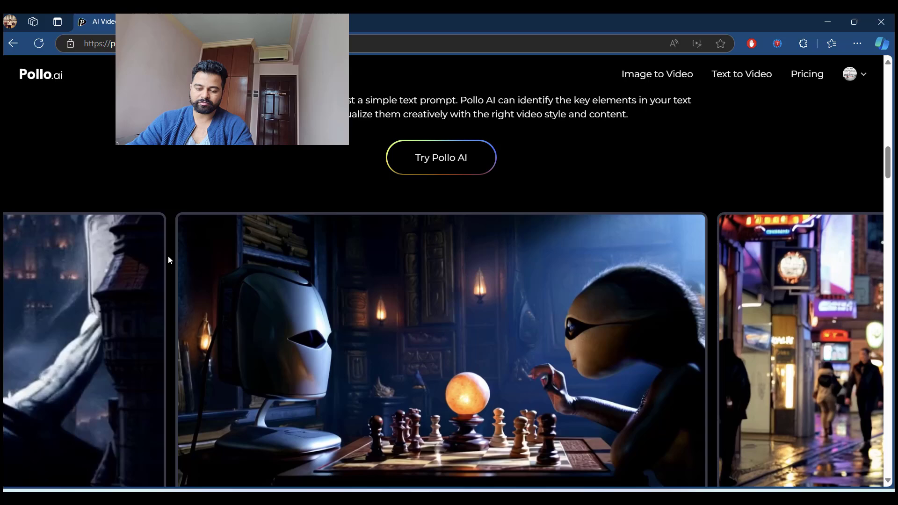
pyautogui.scroll(-4, 167, 256)
pyautogui.scroll(-3, 168, 255)
pyautogui.scroll(-5, 179, 256)
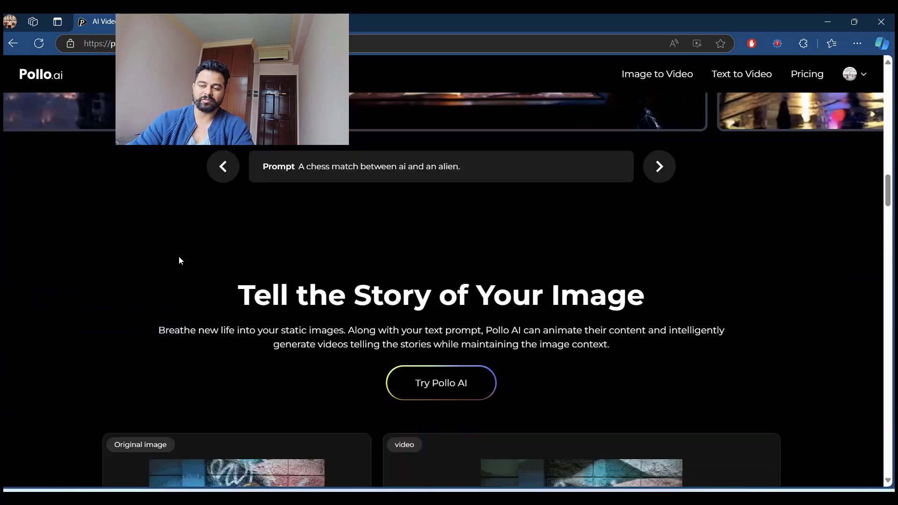
pyautogui.scroll(-4, 179, 256)
pyautogui.scroll(-5, 508, 306)
pyautogui.scroll(-4, 509, 307)
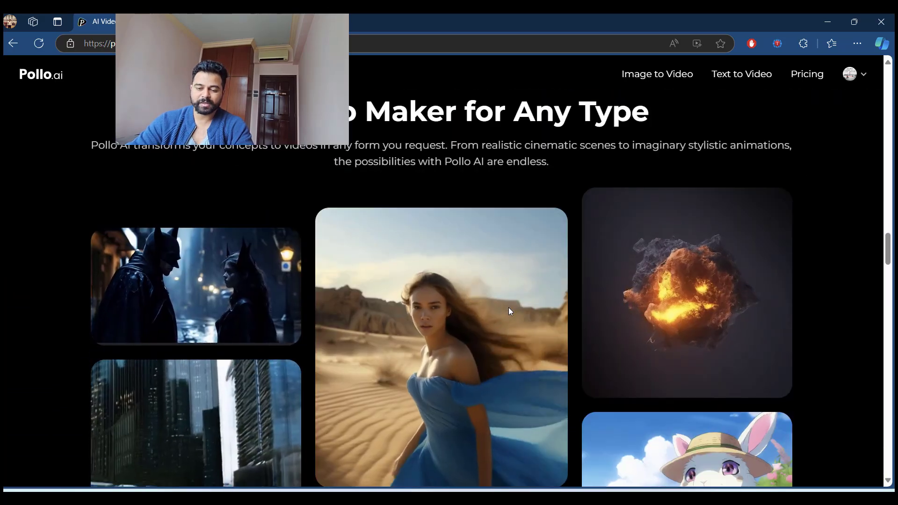
pyautogui.scroll(-3, 501, 313)
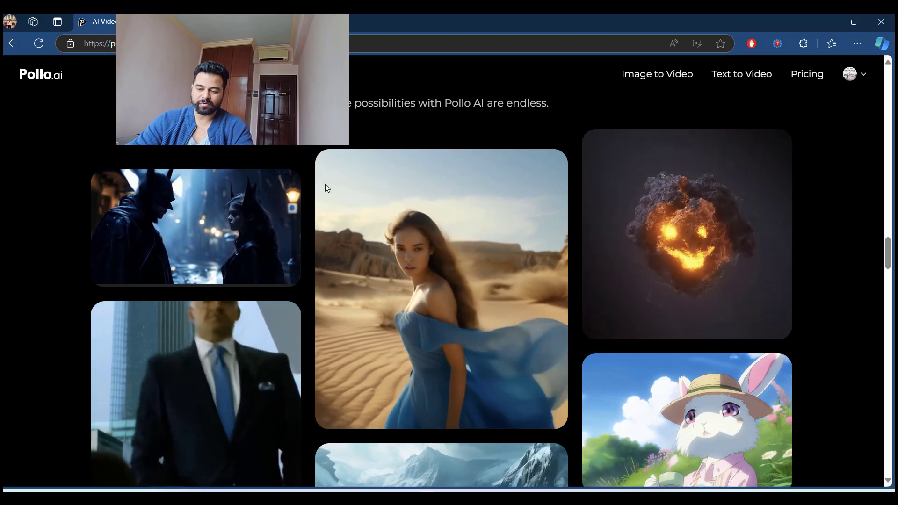
pyautogui.scroll(-5, 515, 347)
pyautogui.scroll(-5, 512, 350)
pyautogui.scroll(-5, 512, 350)
pyautogui.scroll(2, 509, 356)
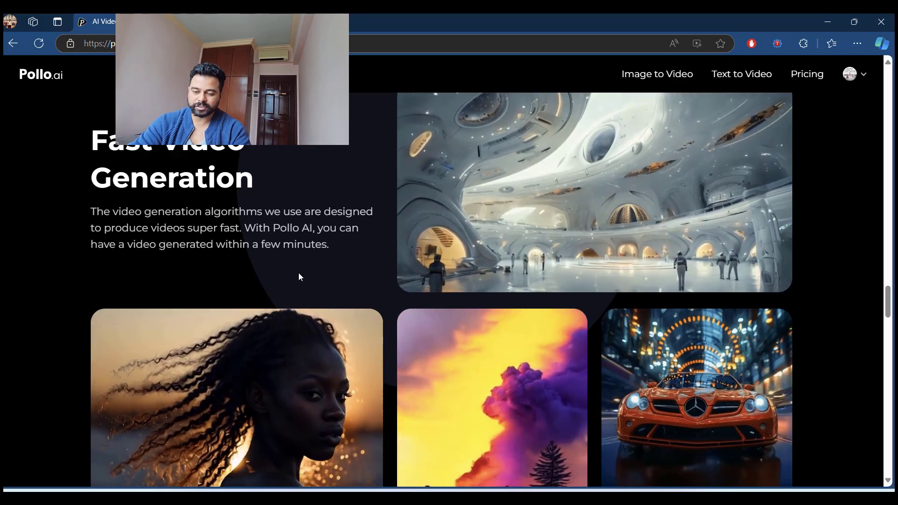
pyautogui.scroll(-2, 298, 273)
pyautogui.scroll(-5, 308, 277)
pyautogui.scroll(-5, 321, 282)
pyautogui.scroll(-3, 318, 284)
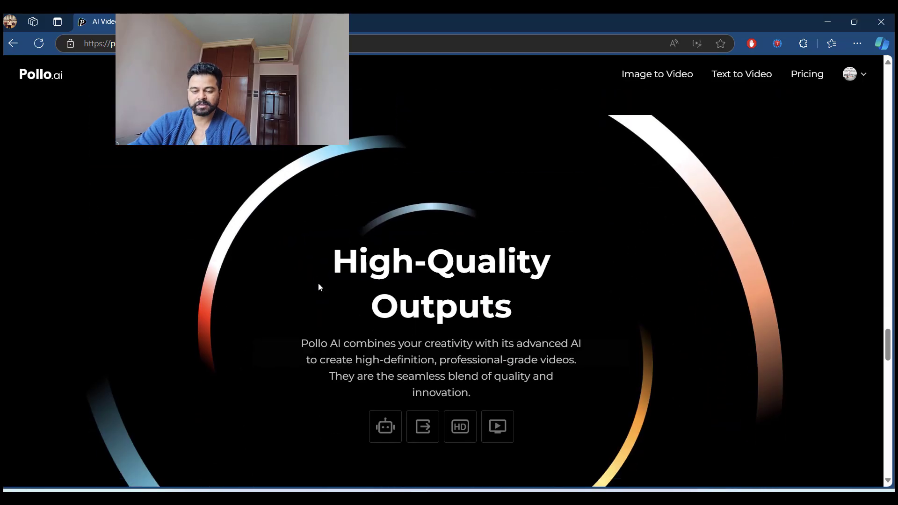
pyautogui.scroll(-3, 318, 283)
pyautogui.scroll(-10, 480, 258)
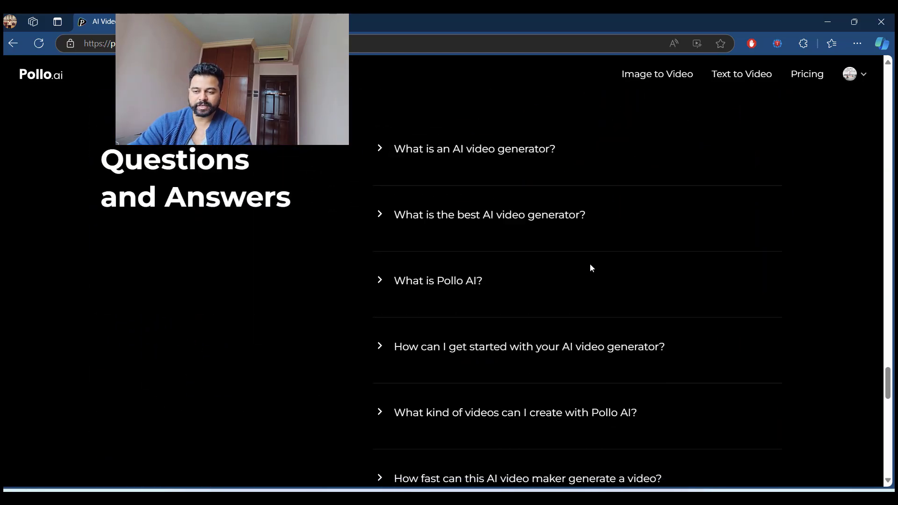
pyautogui.scroll(-4, 590, 262)
pyautogui.scroll(3, 594, 269)
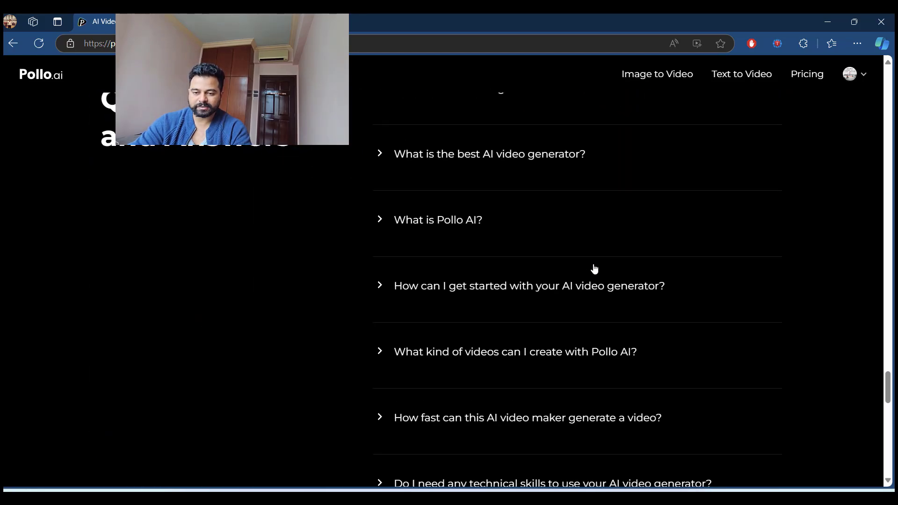
# - View the yearly Lite, Plus and Pro plans at $10, $25 and $70 monthly
pyautogui.click(814, 72)
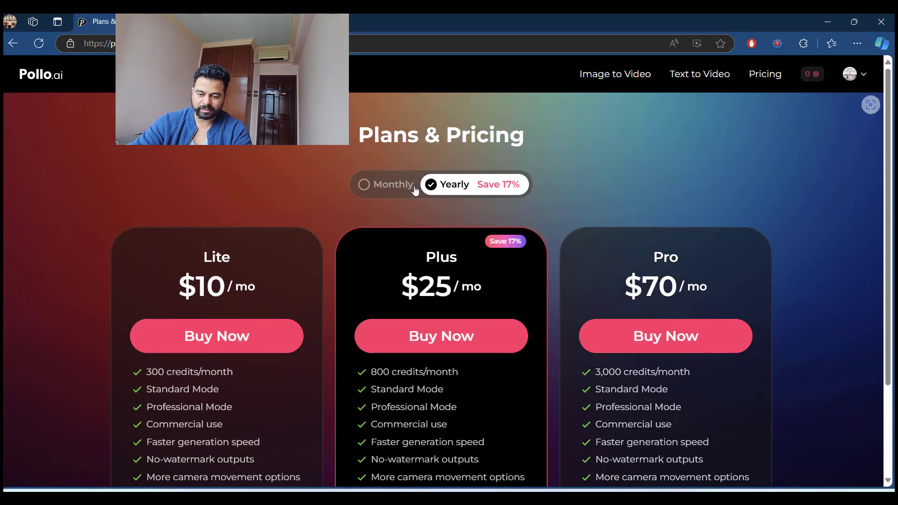
pyautogui.scroll(-2, 271, 288)
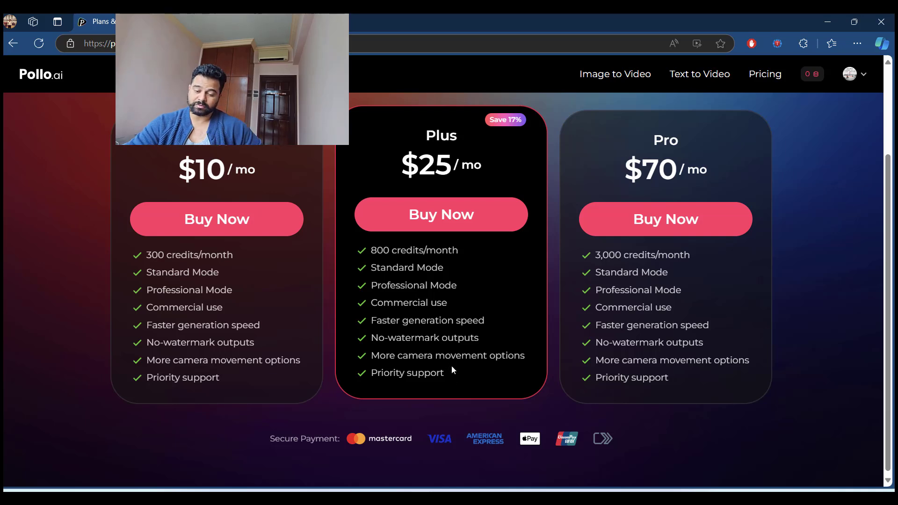
pyautogui.scroll(2, 450, 361)
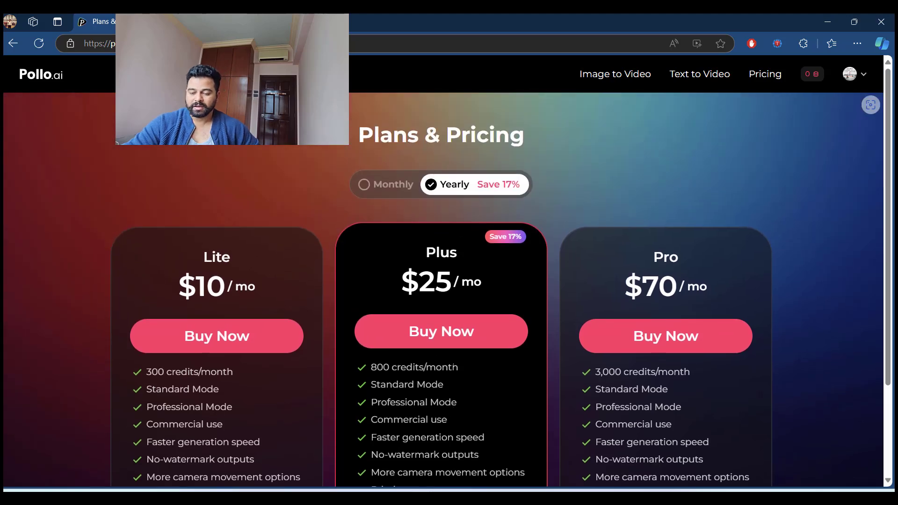
pyautogui.scroll(-2, 451, 361)
pyautogui.scroll(2, 453, 359)
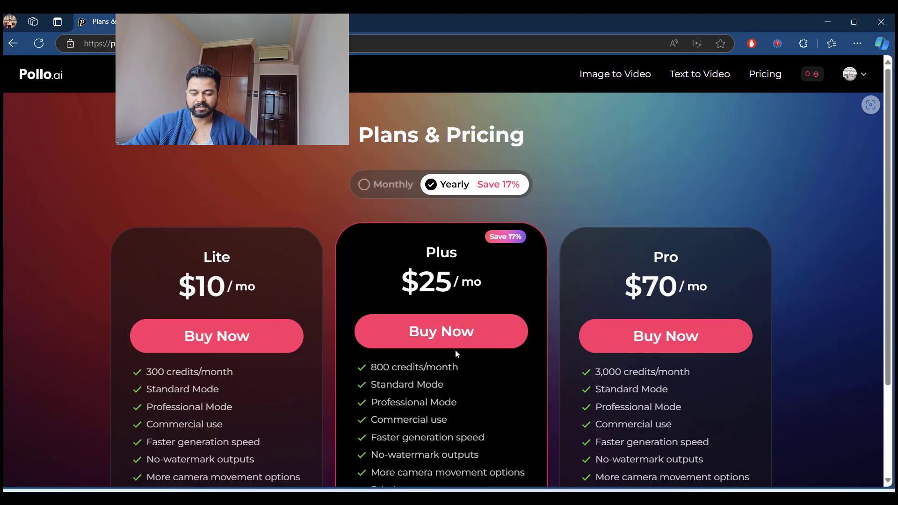